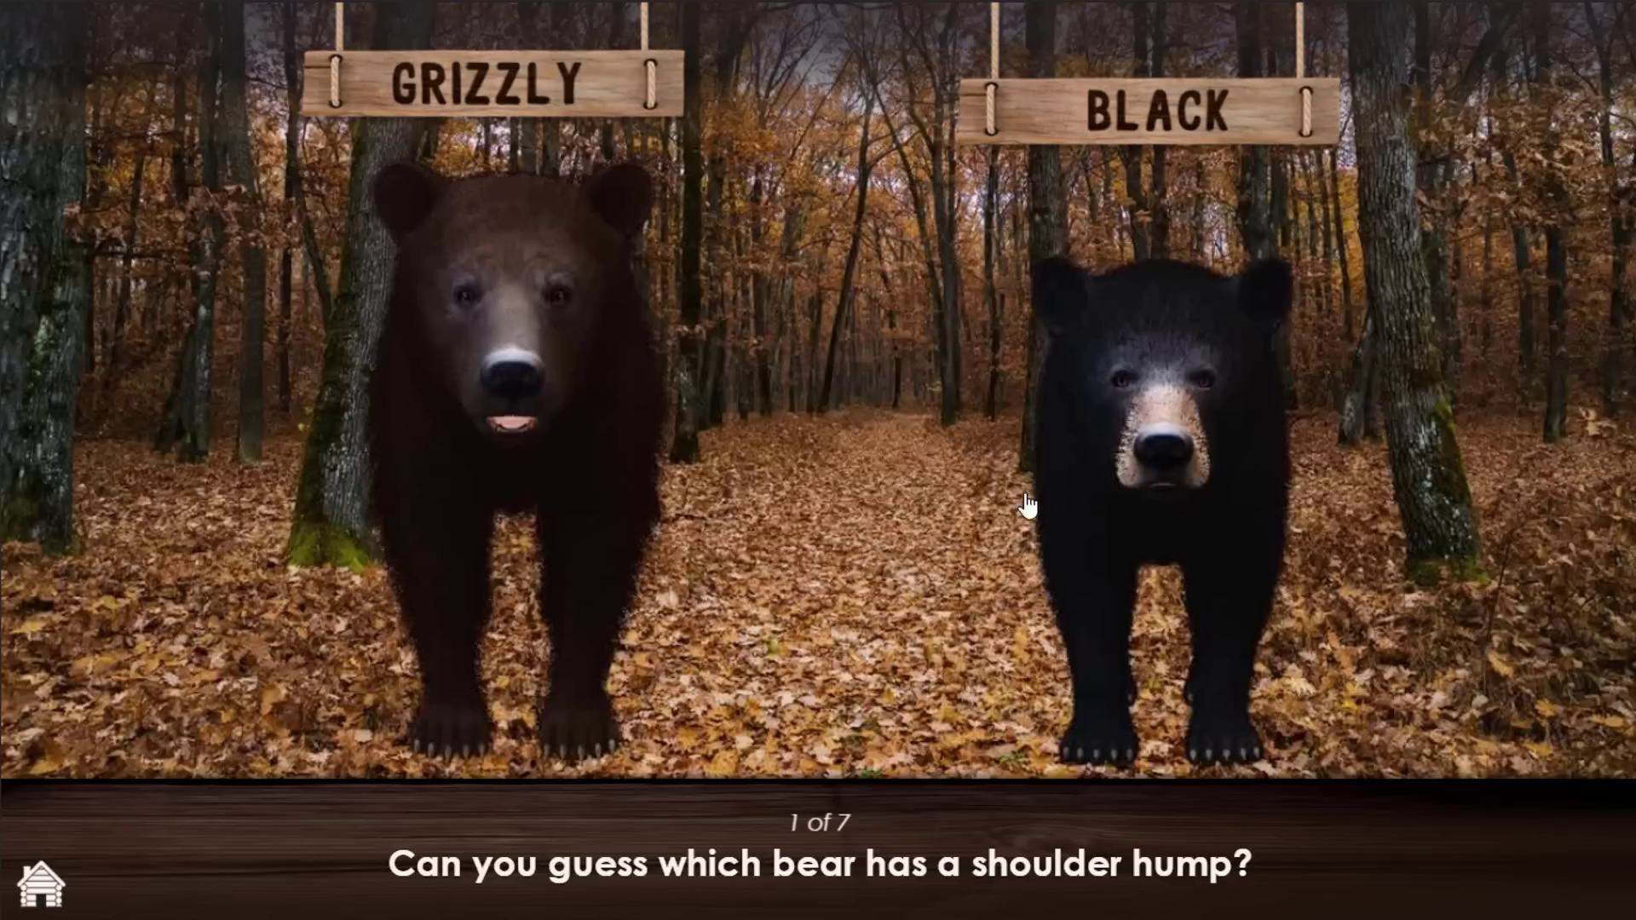
# - In the quiz preview, pick the grizzly as the bear with a shoulder hump
pyautogui.click(527, 459)
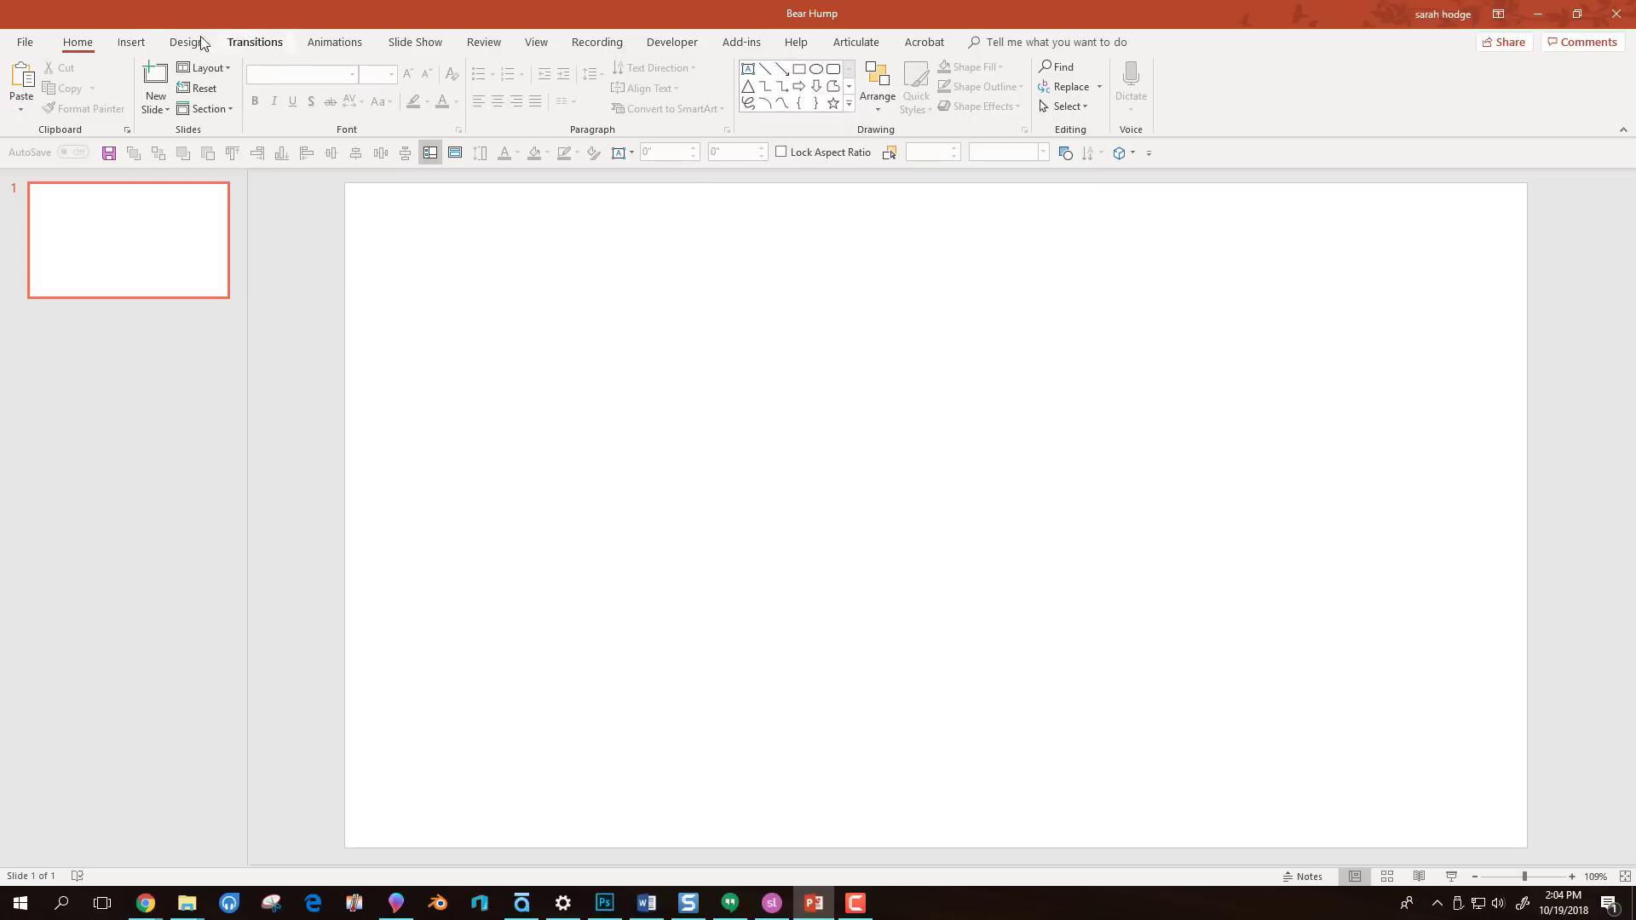
# - Keep the slide size at Widescreen (16:9)
pyautogui.click(185, 47)
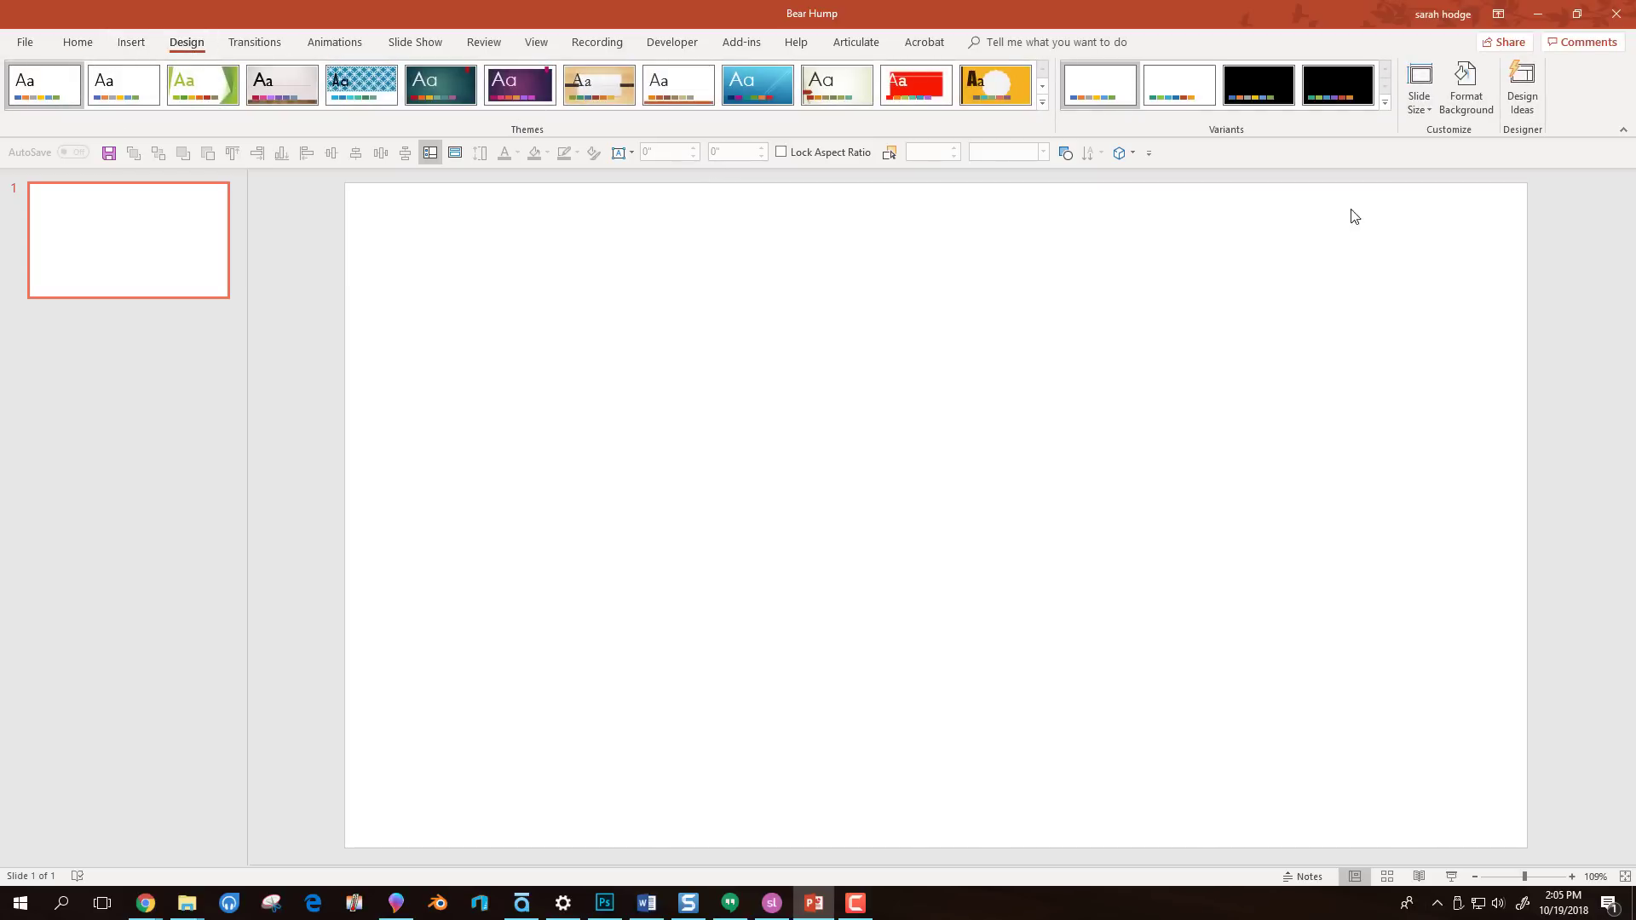
pyautogui.click(1422, 110)
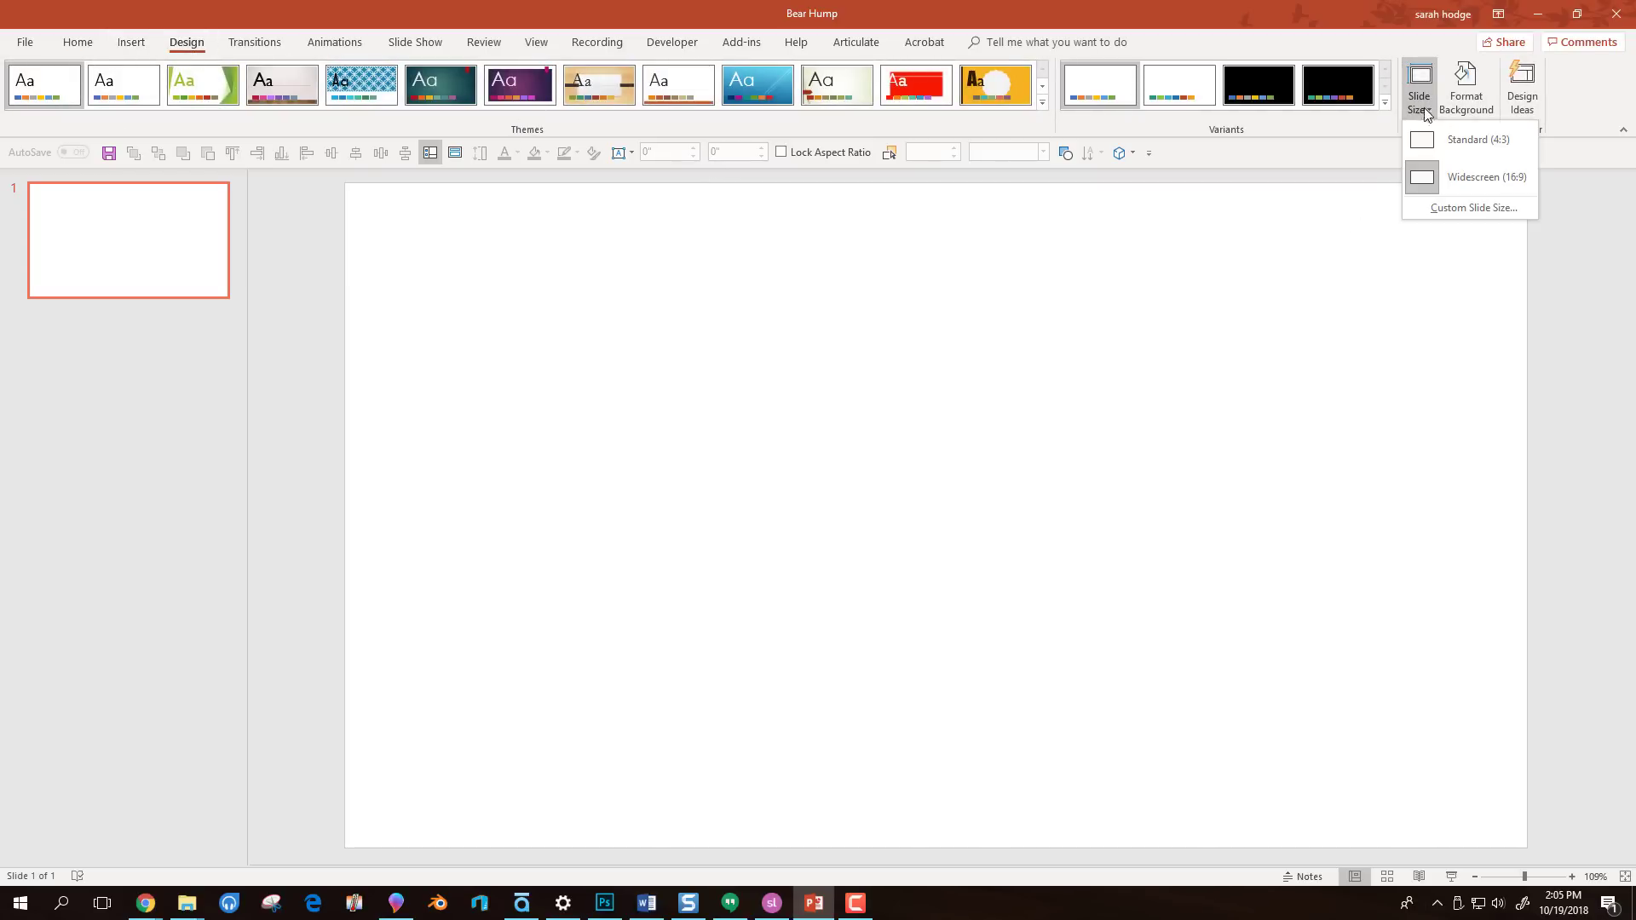
pyautogui.click(1472, 183)
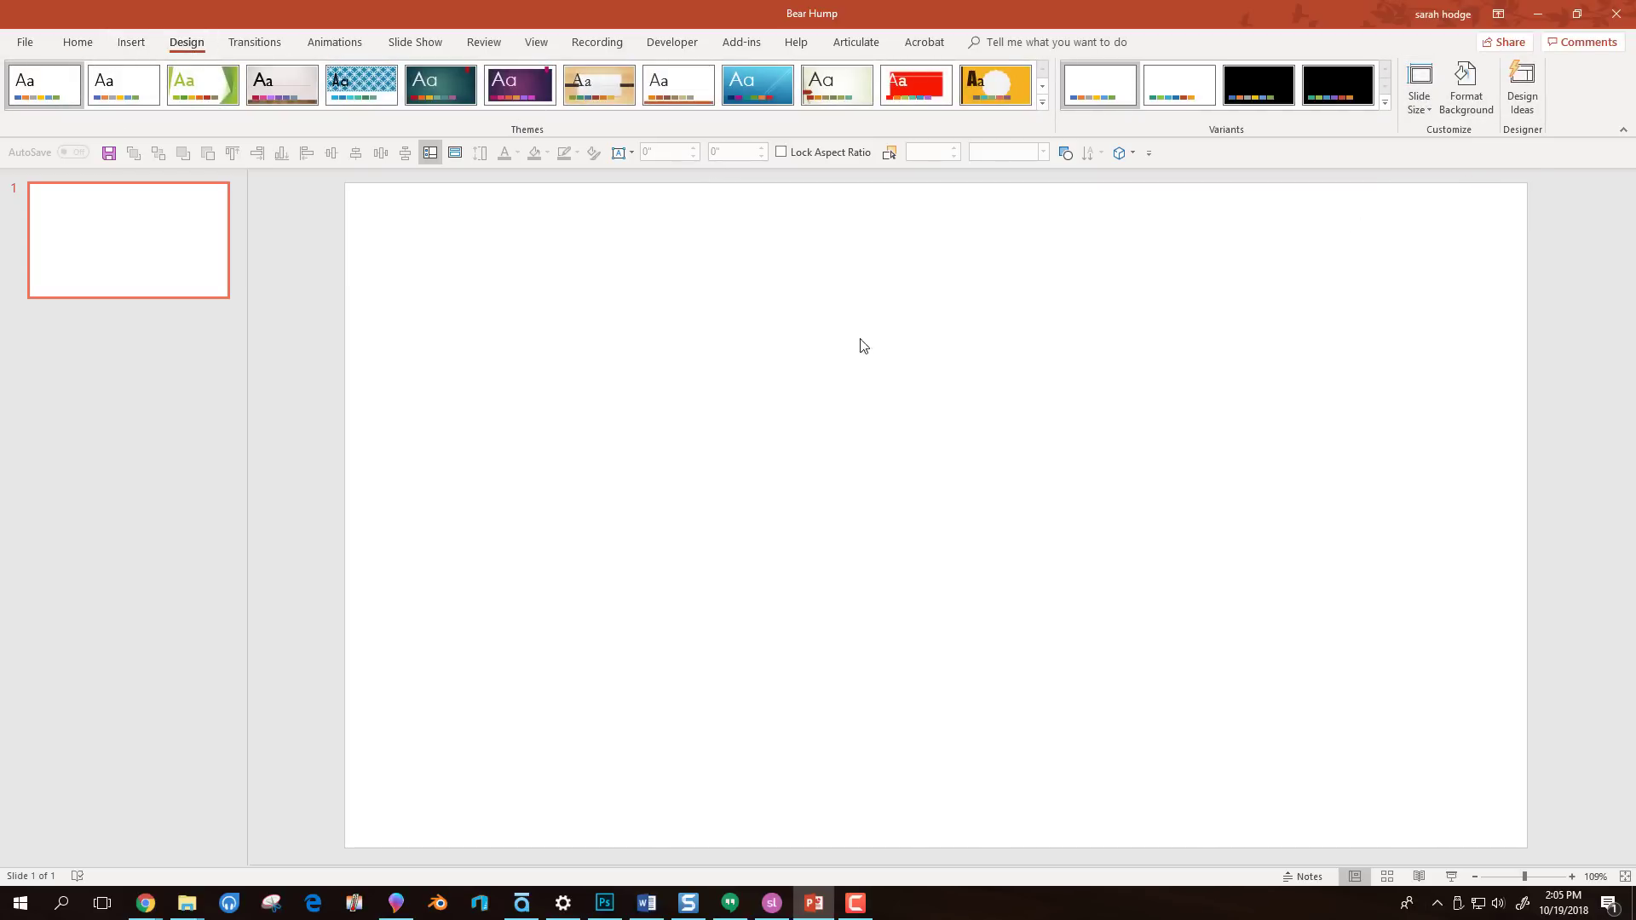
# - Insert the autumn forest picture from the Documents > Bear course folder
pyautogui.click(131, 44)
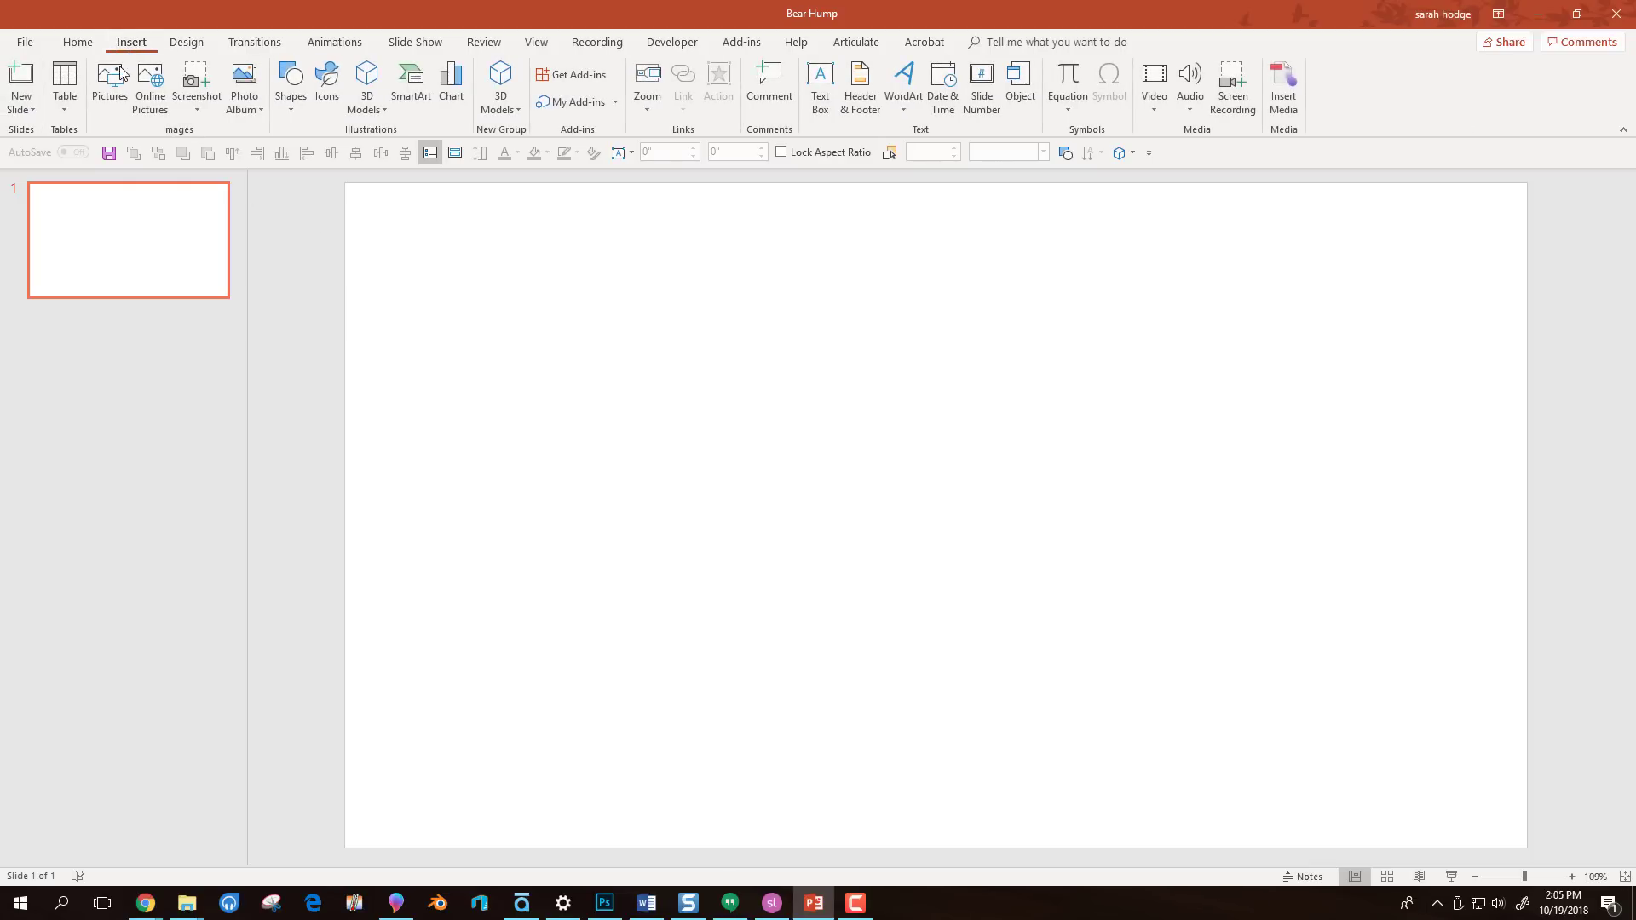
pyautogui.click(120, 75)
pyautogui.click(67, 168)
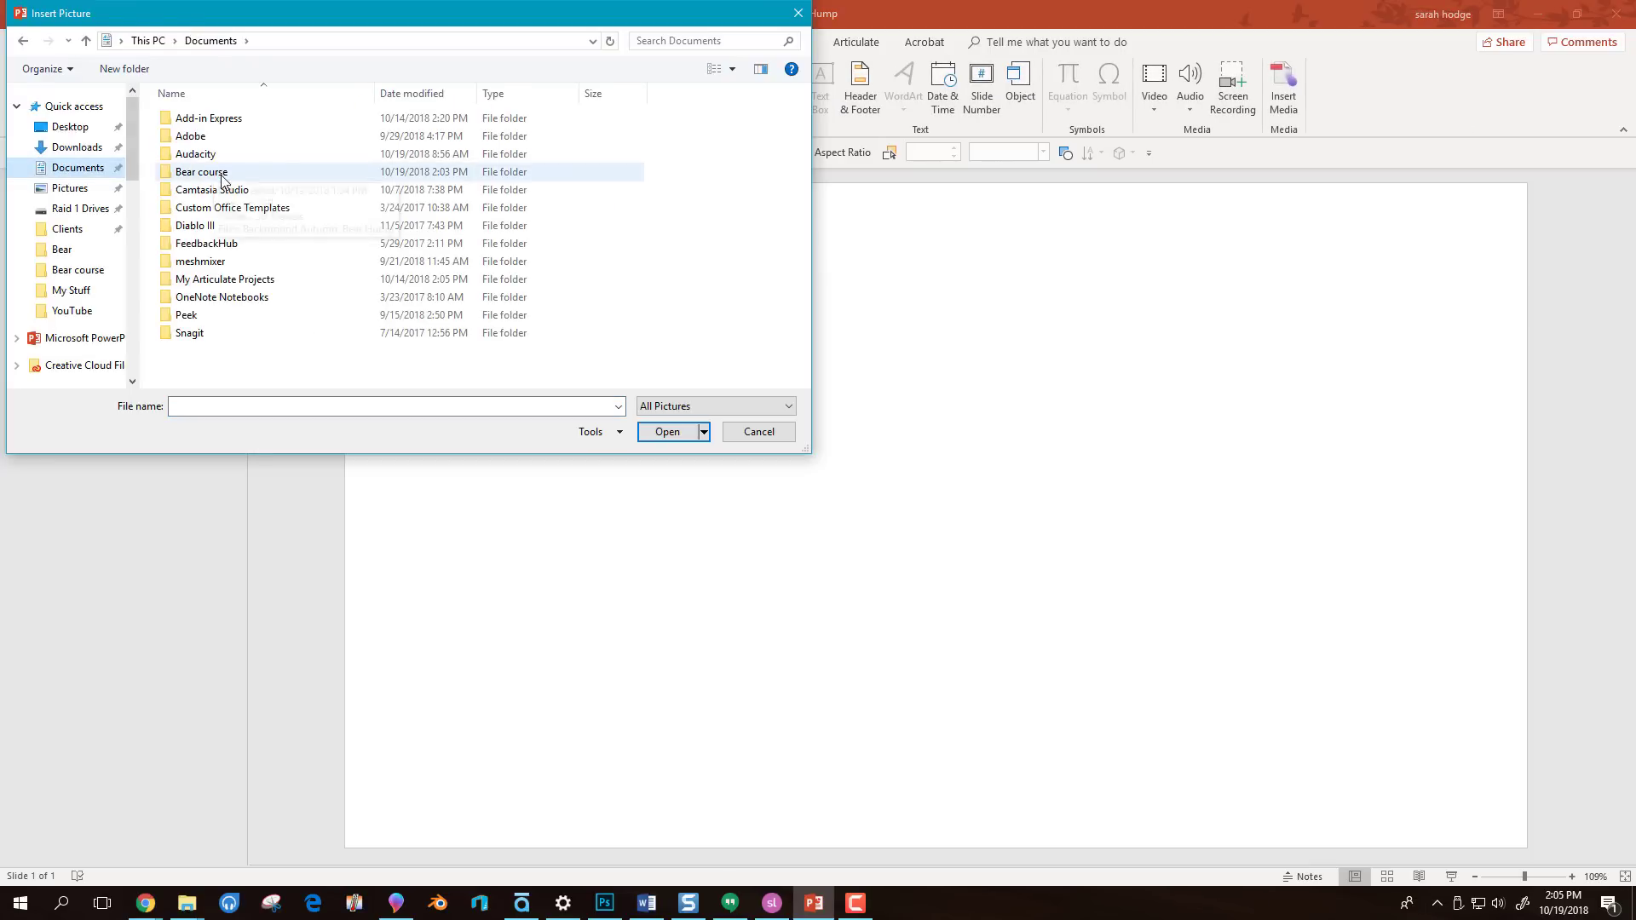
pyautogui.doubleClick(223, 174)
pyautogui.doubleClick(306, 156)
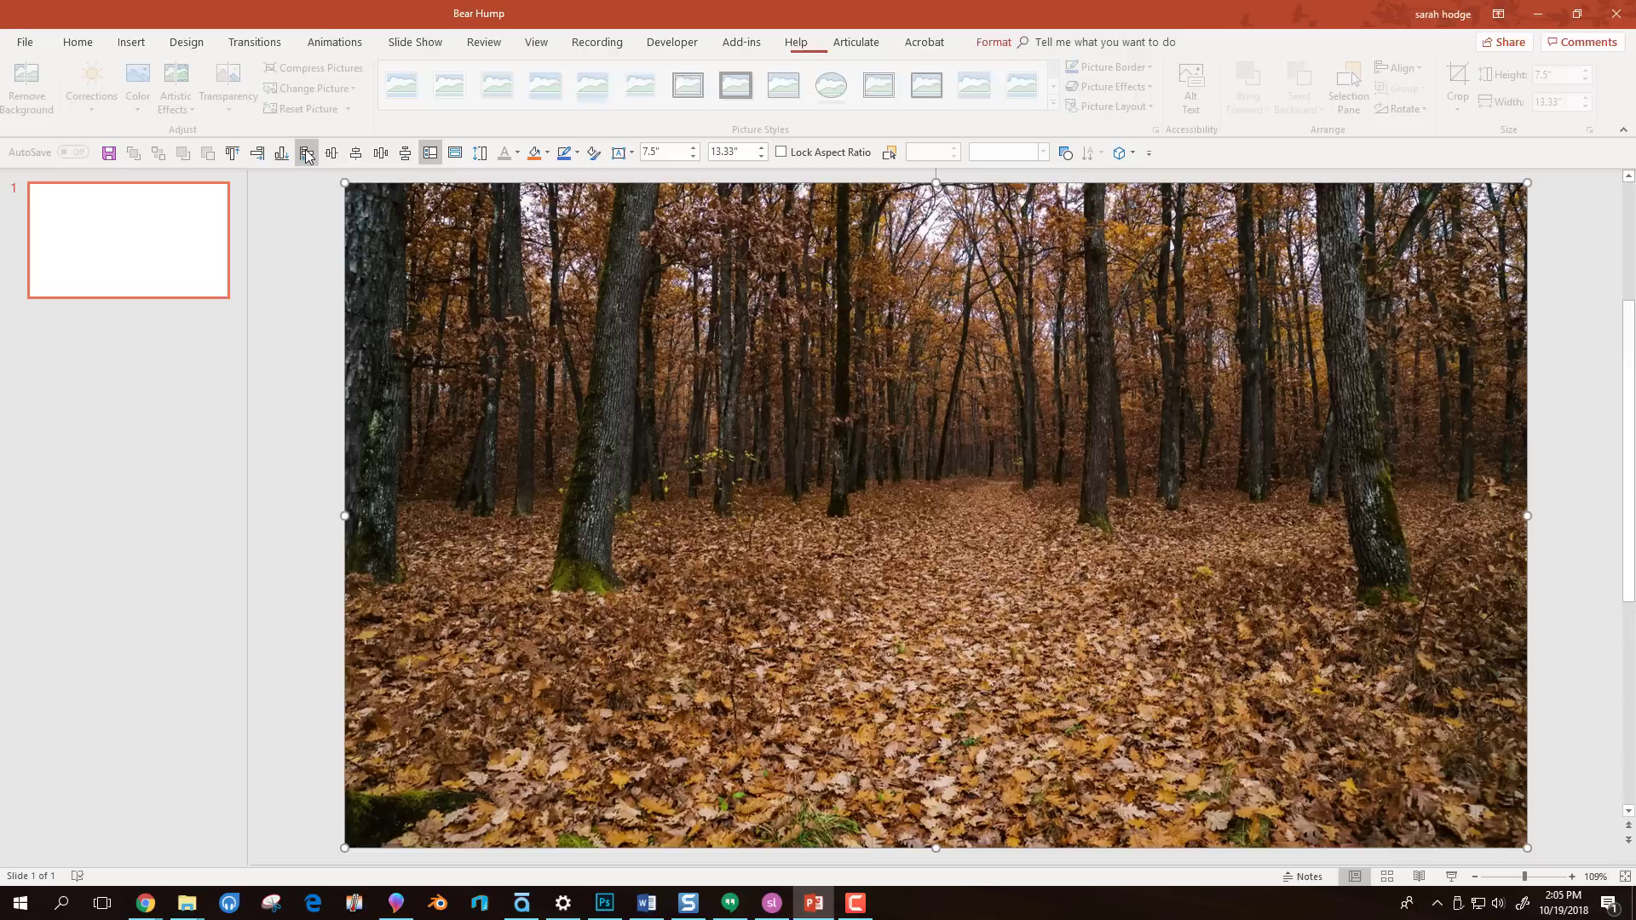
# - Look through the online 3D model library, then close it without inserting anything
pyautogui.click(290, 181)
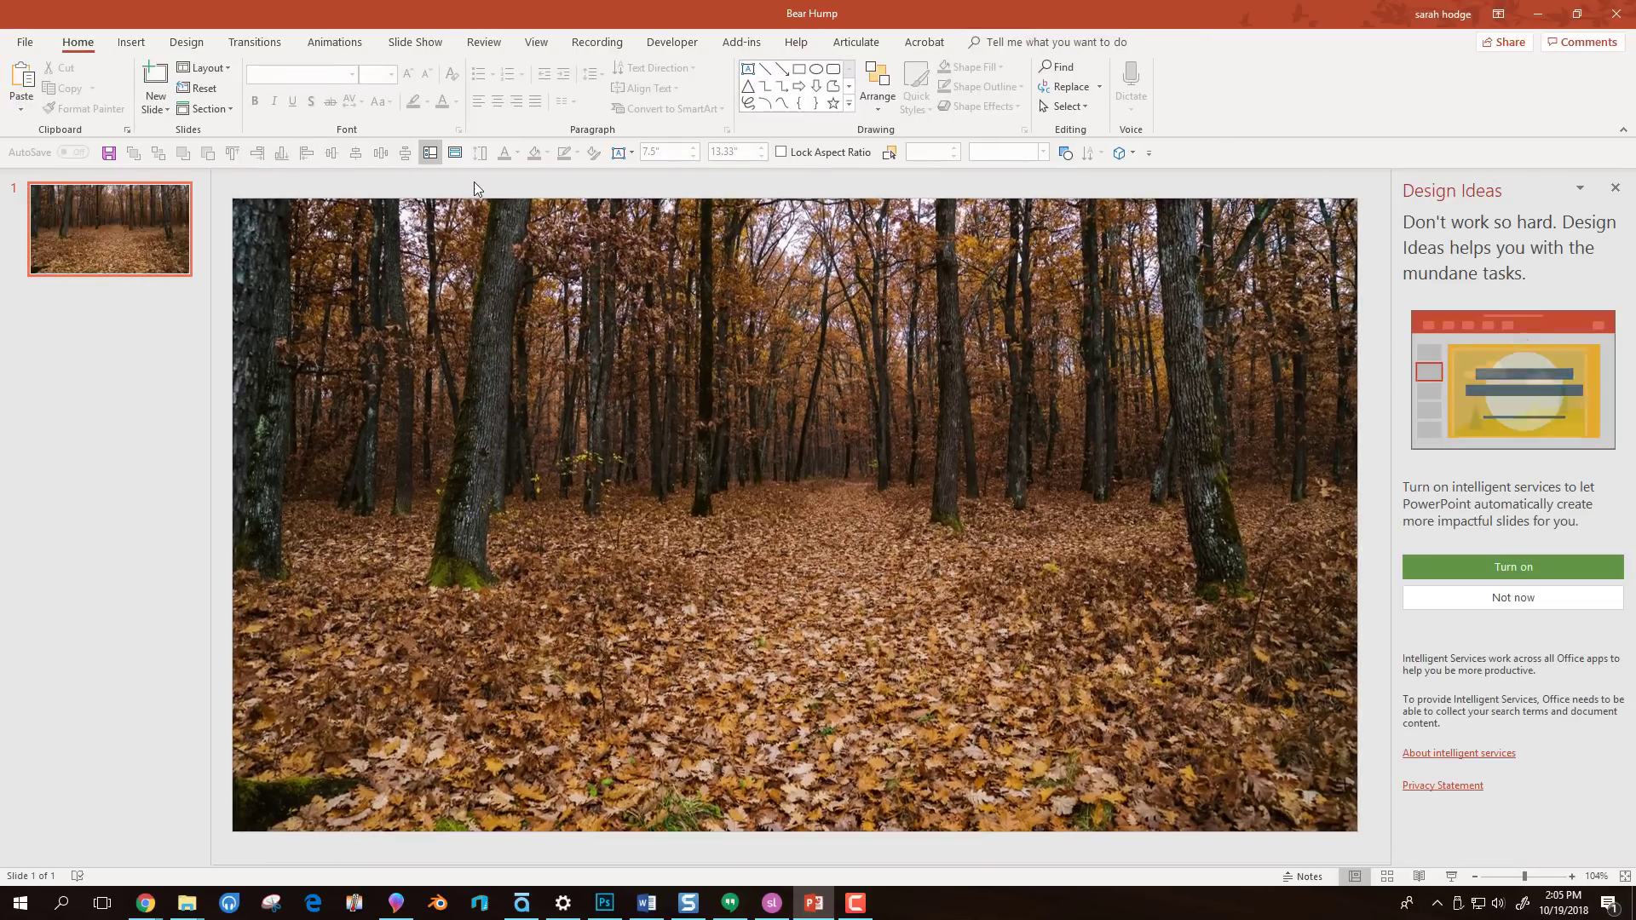
pyautogui.click(132, 43)
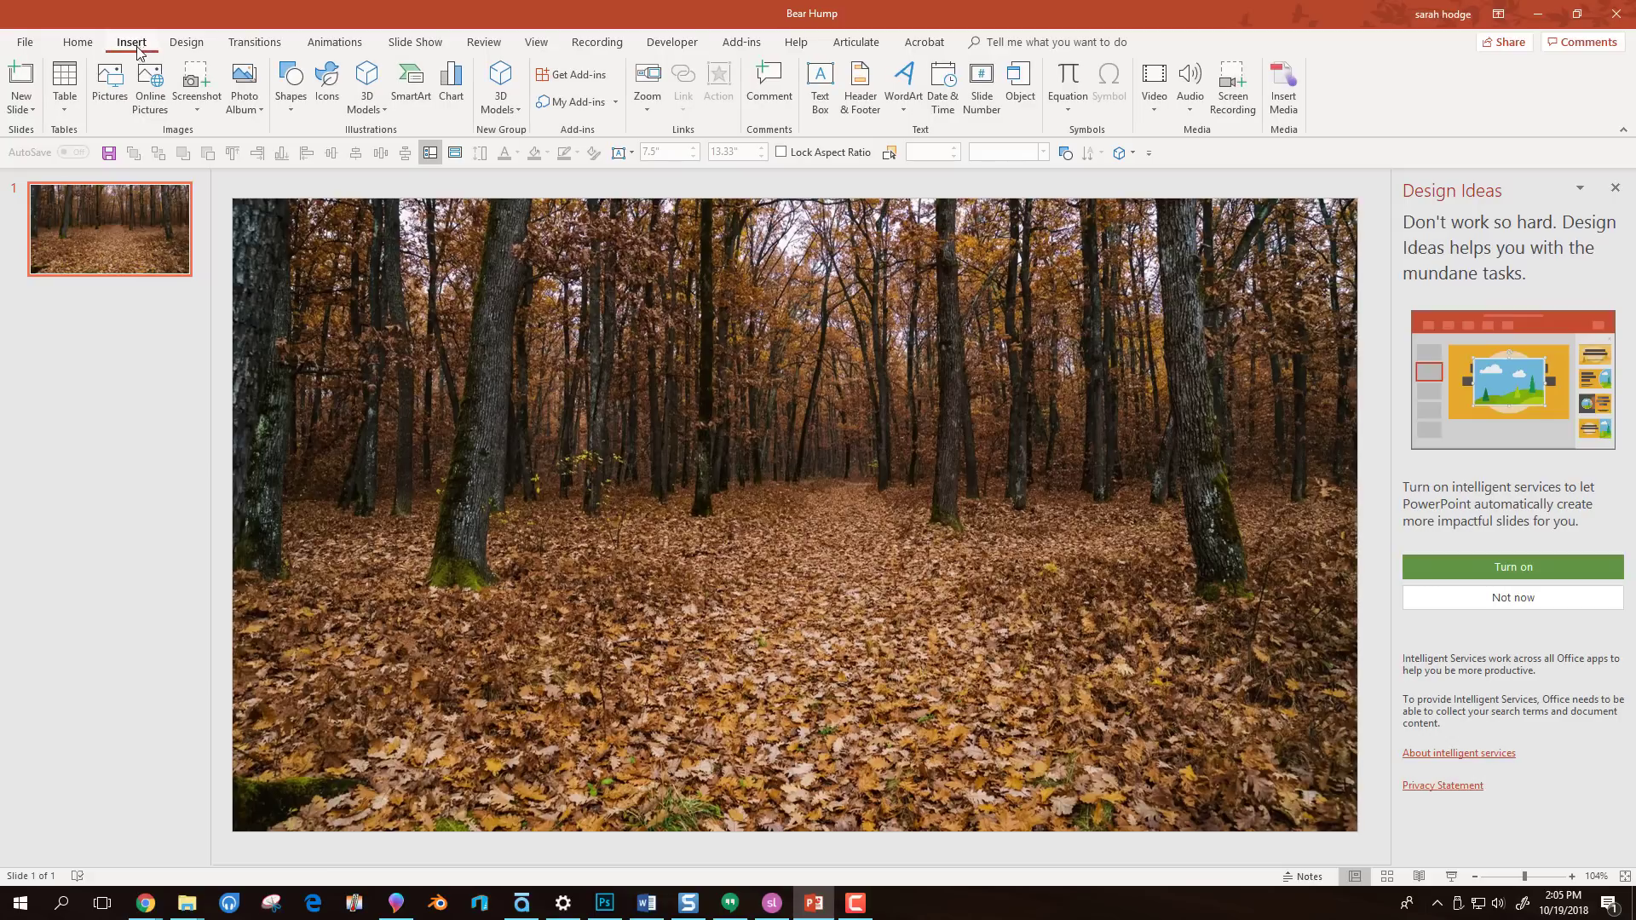
pyautogui.click(383, 111)
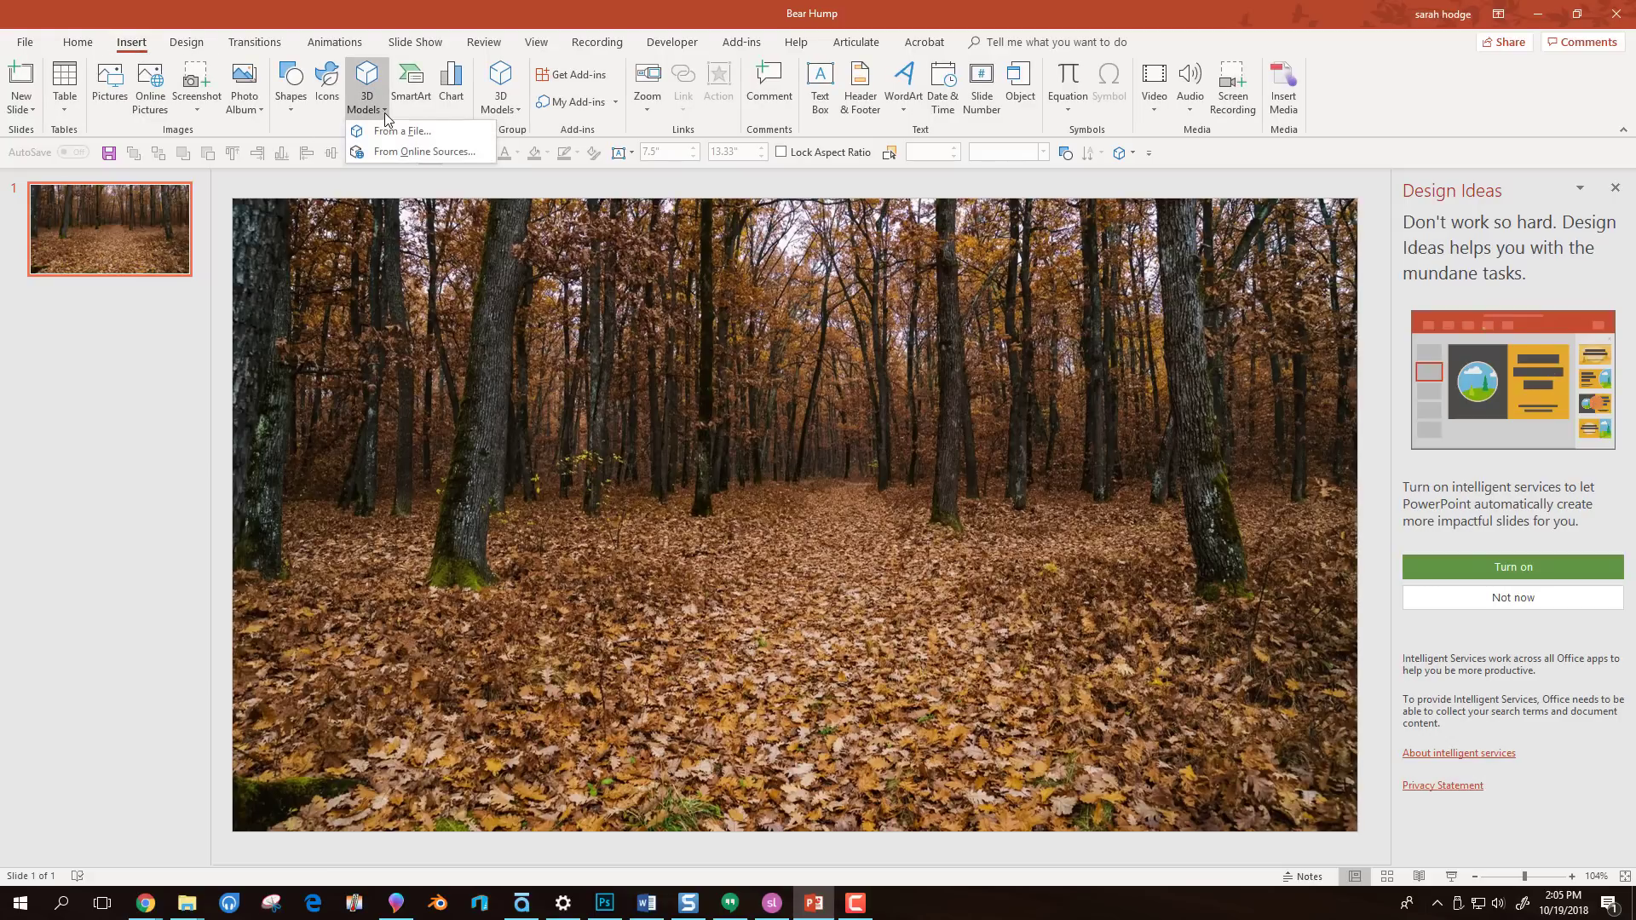
pyautogui.click(399, 154)
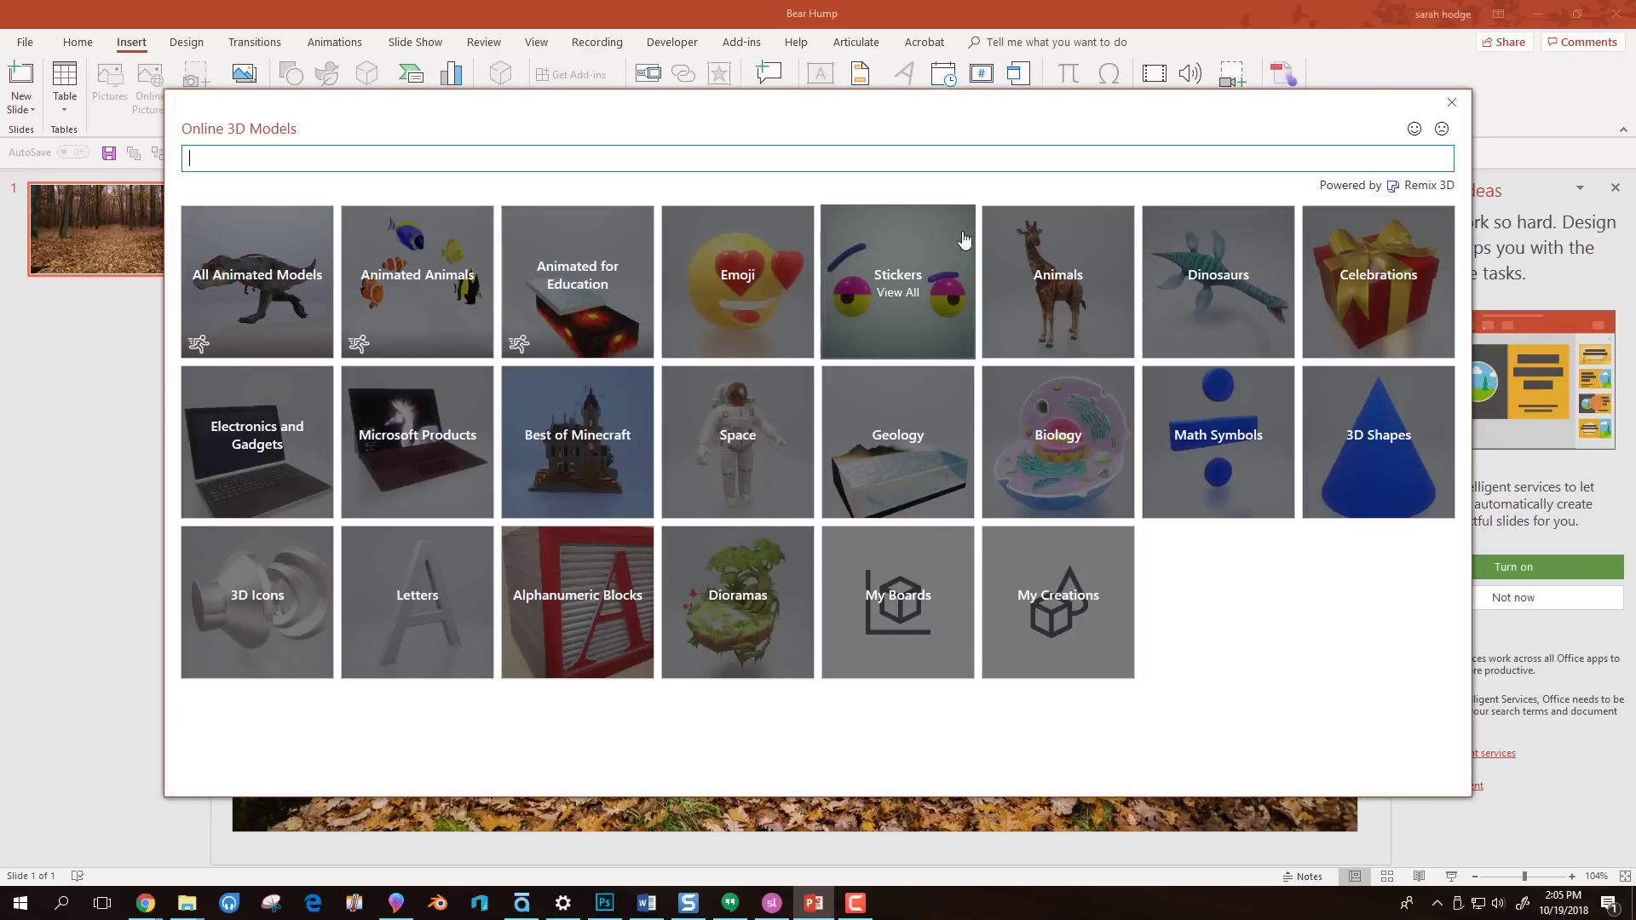
pyautogui.click(1451, 102)
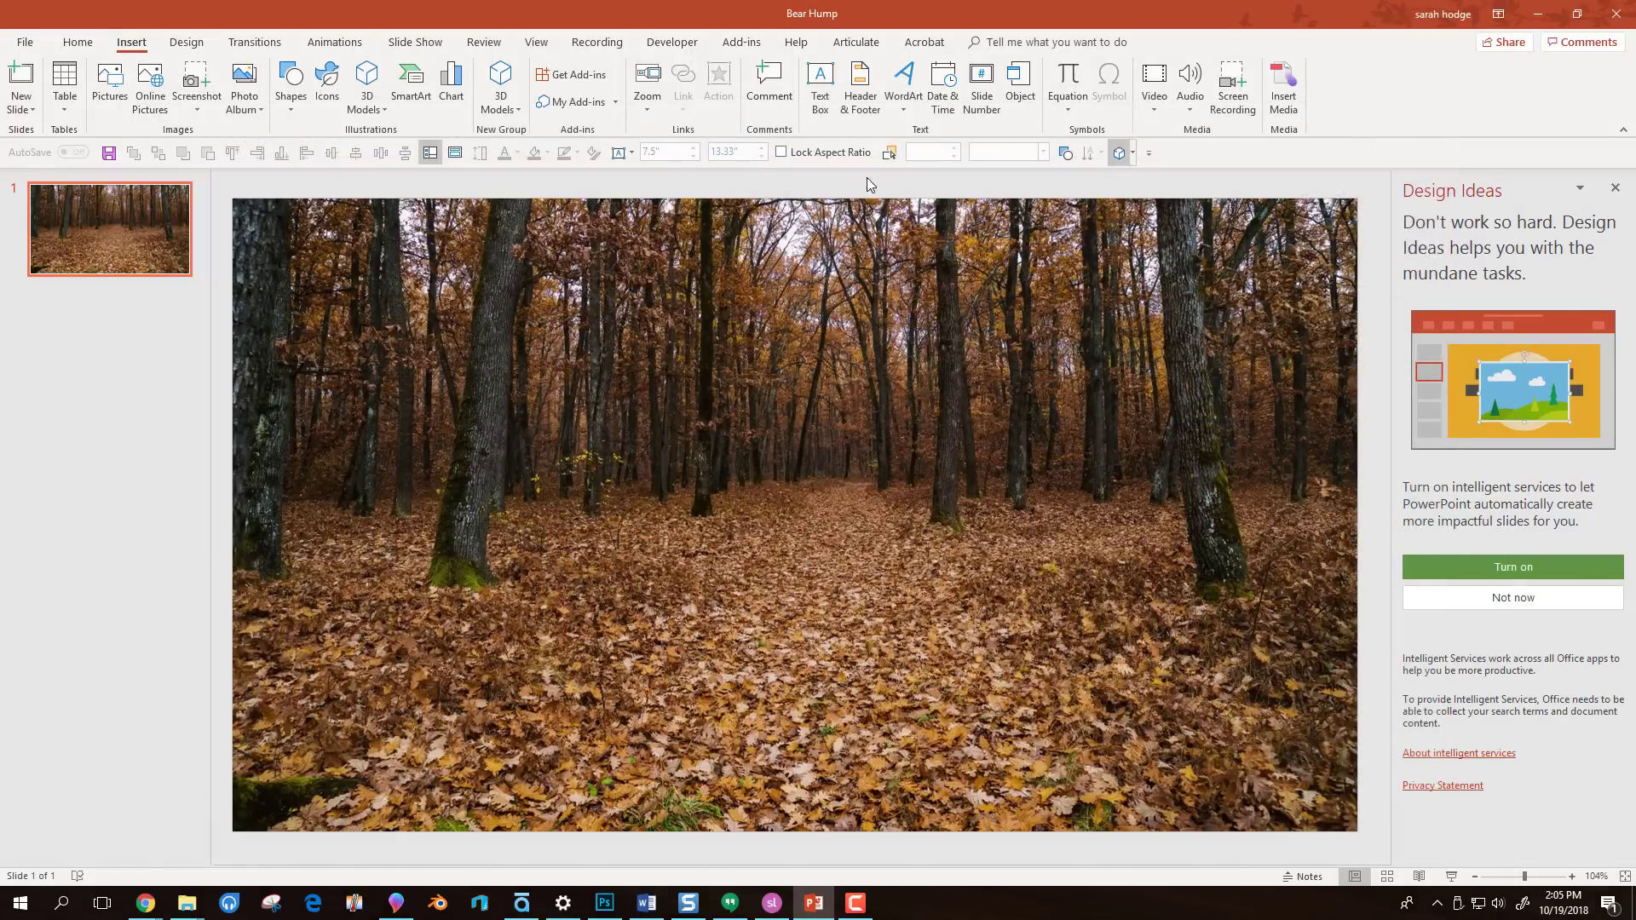
# - Insert the BrownBear_Fur_OBJ grizzly model from the Grizzly folder
pyautogui.click(381, 108)
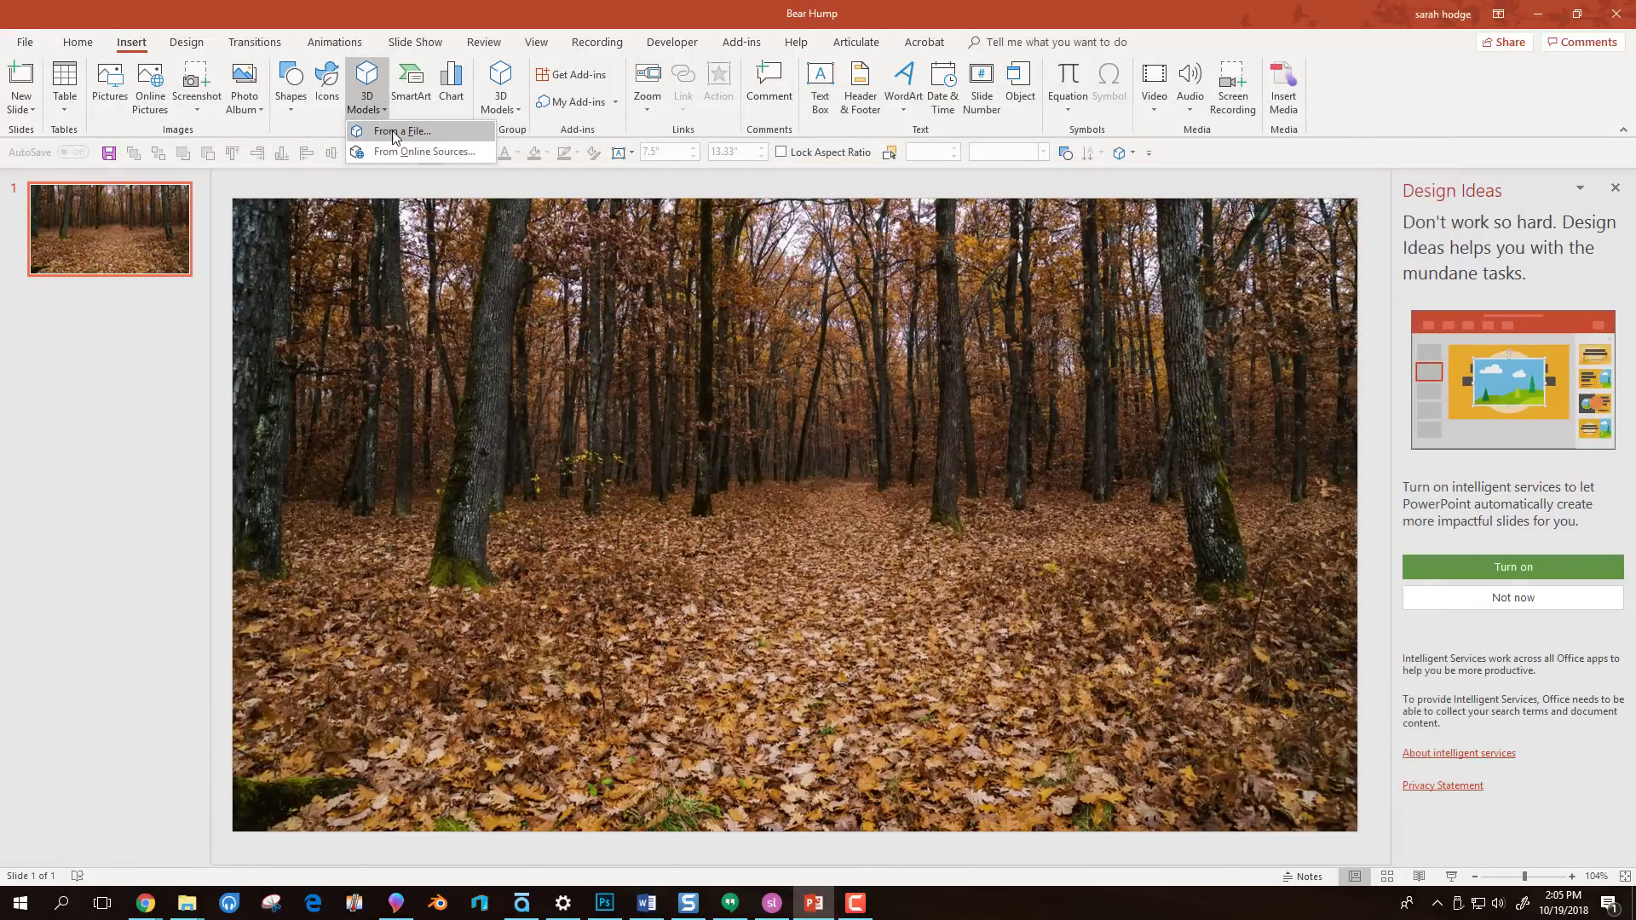
pyautogui.click(394, 132)
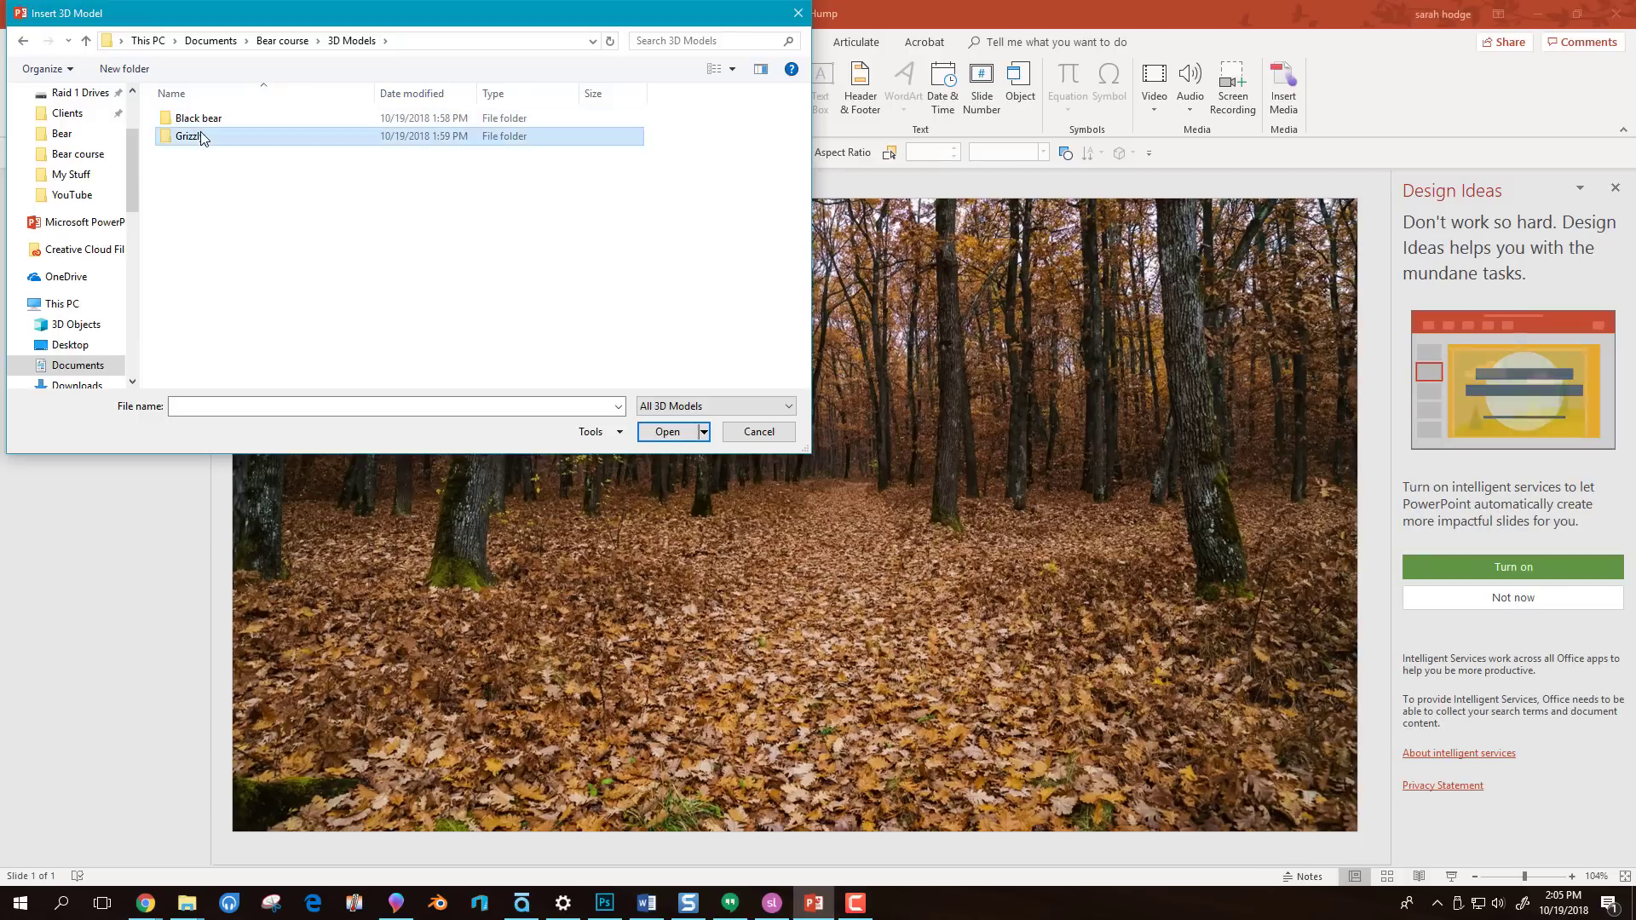
pyautogui.doubleClick(192, 135)
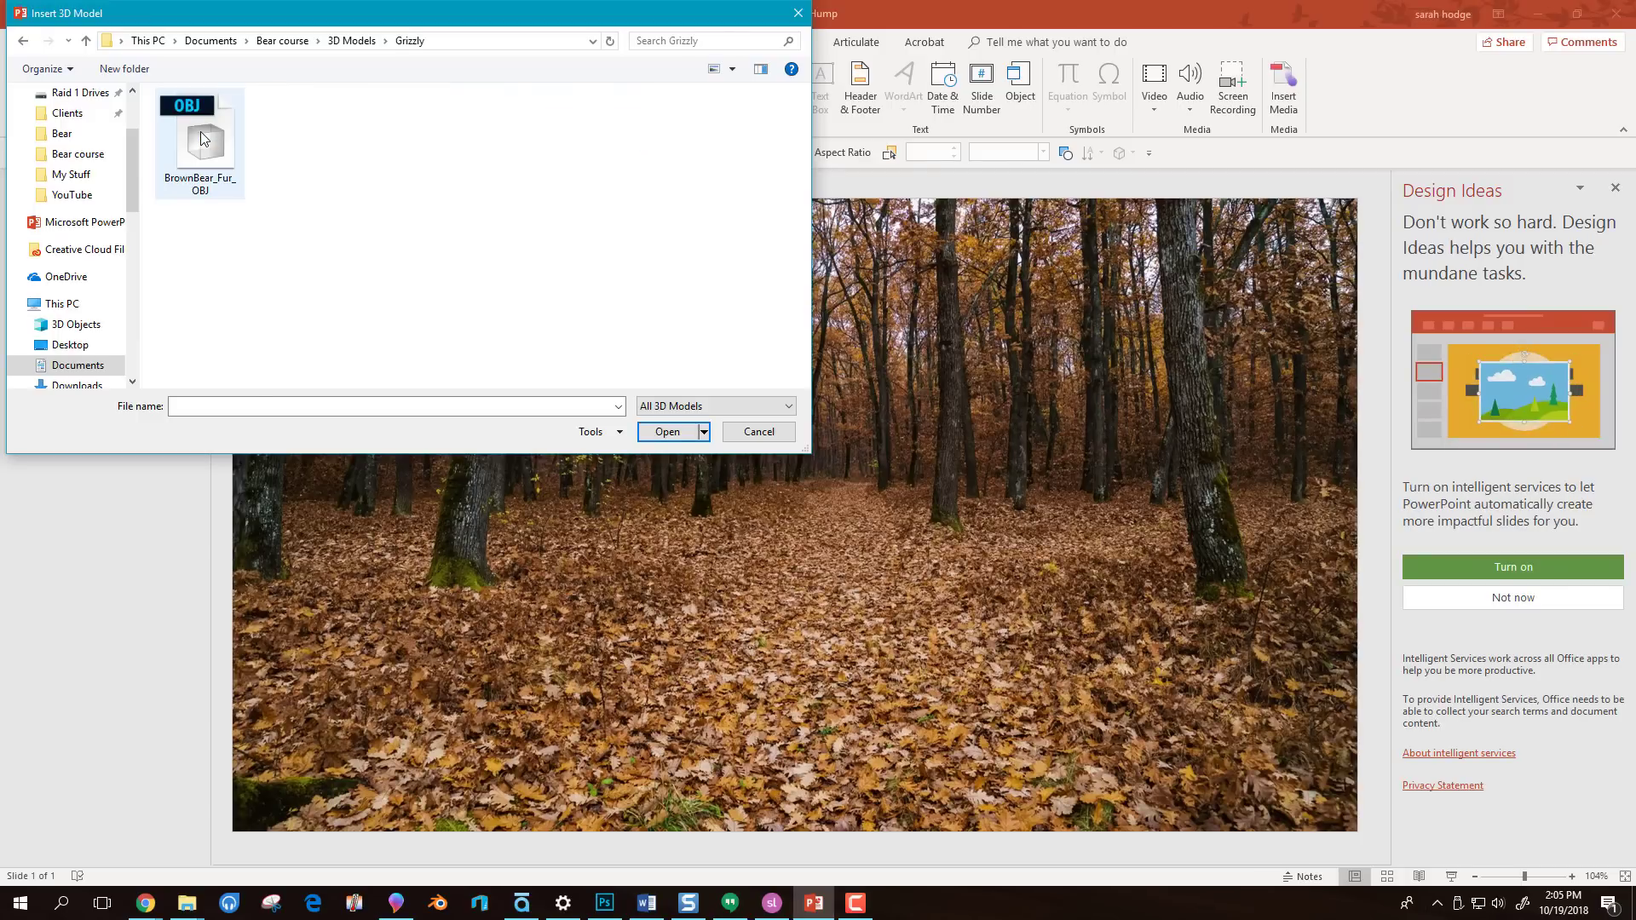
pyautogui.click(214, 150)
pyautogui.click(667, 431)
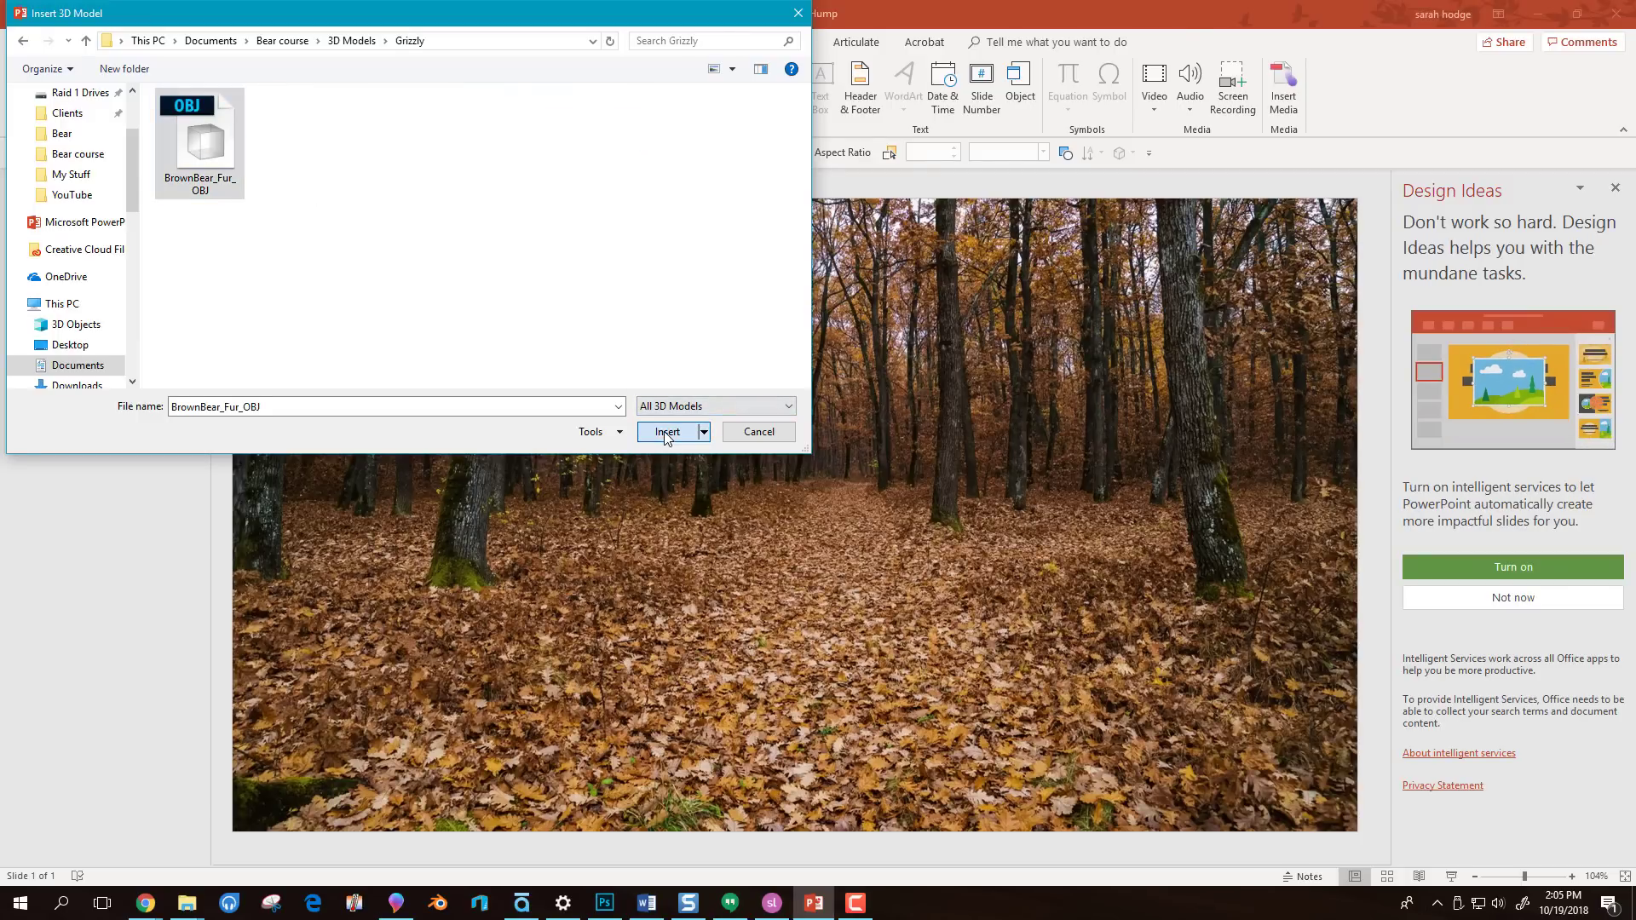
pyautogui.click(385, 113)
pyautogui.click(401, 133)
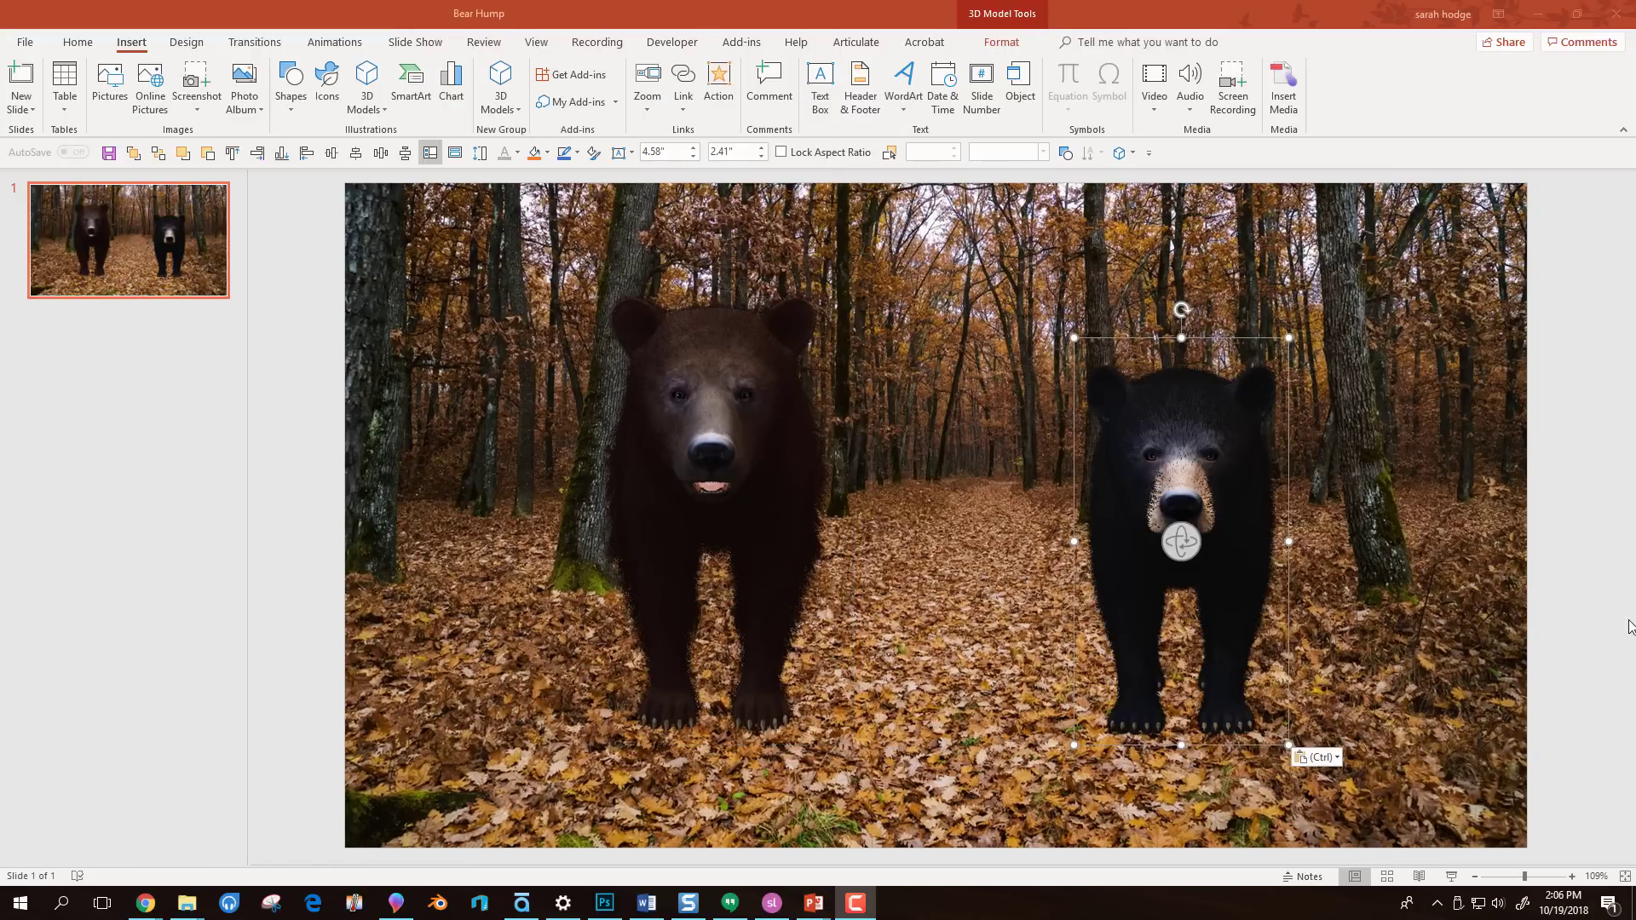
# - Rotate the grizzly model to face front and bring up the preset 3D Model Views
pyautogui.click(1506, 621)
pyautogui.click(714, 464)
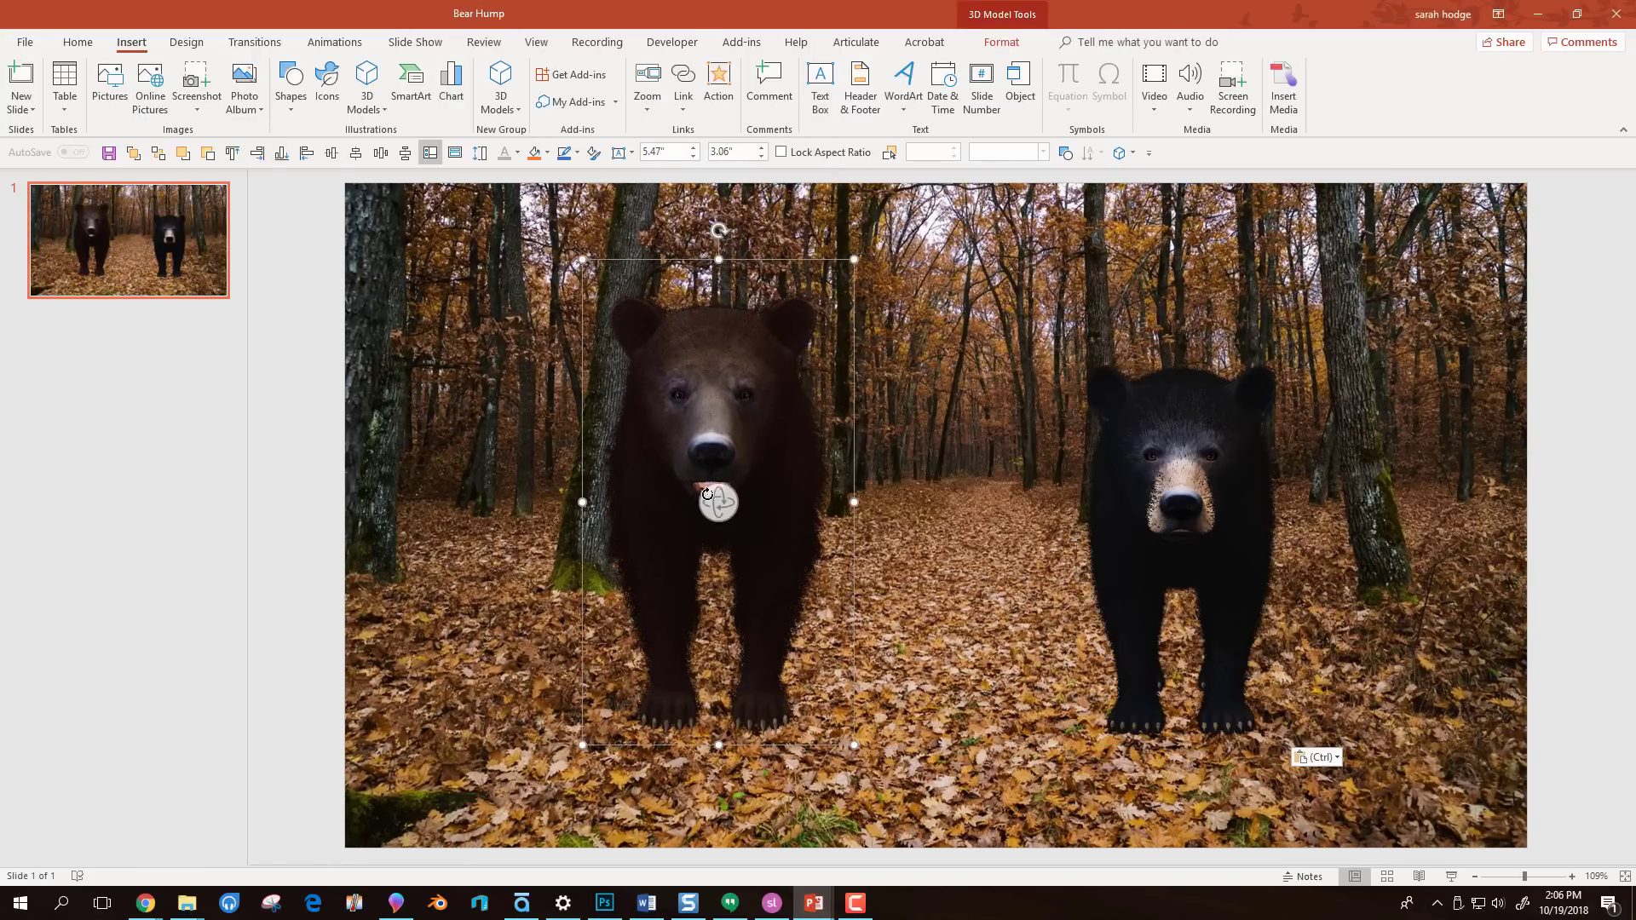
pyautogui.moveTo(714, 499)
pyautogui.mouseDown()
pyautogui.moveTo(655, 435)
pyautogui.moveTo(690, 365)
pyautogui.moveTo(694, 463)
pyautogui.moveTo(730, 516)
pyautogui.mouseUp()
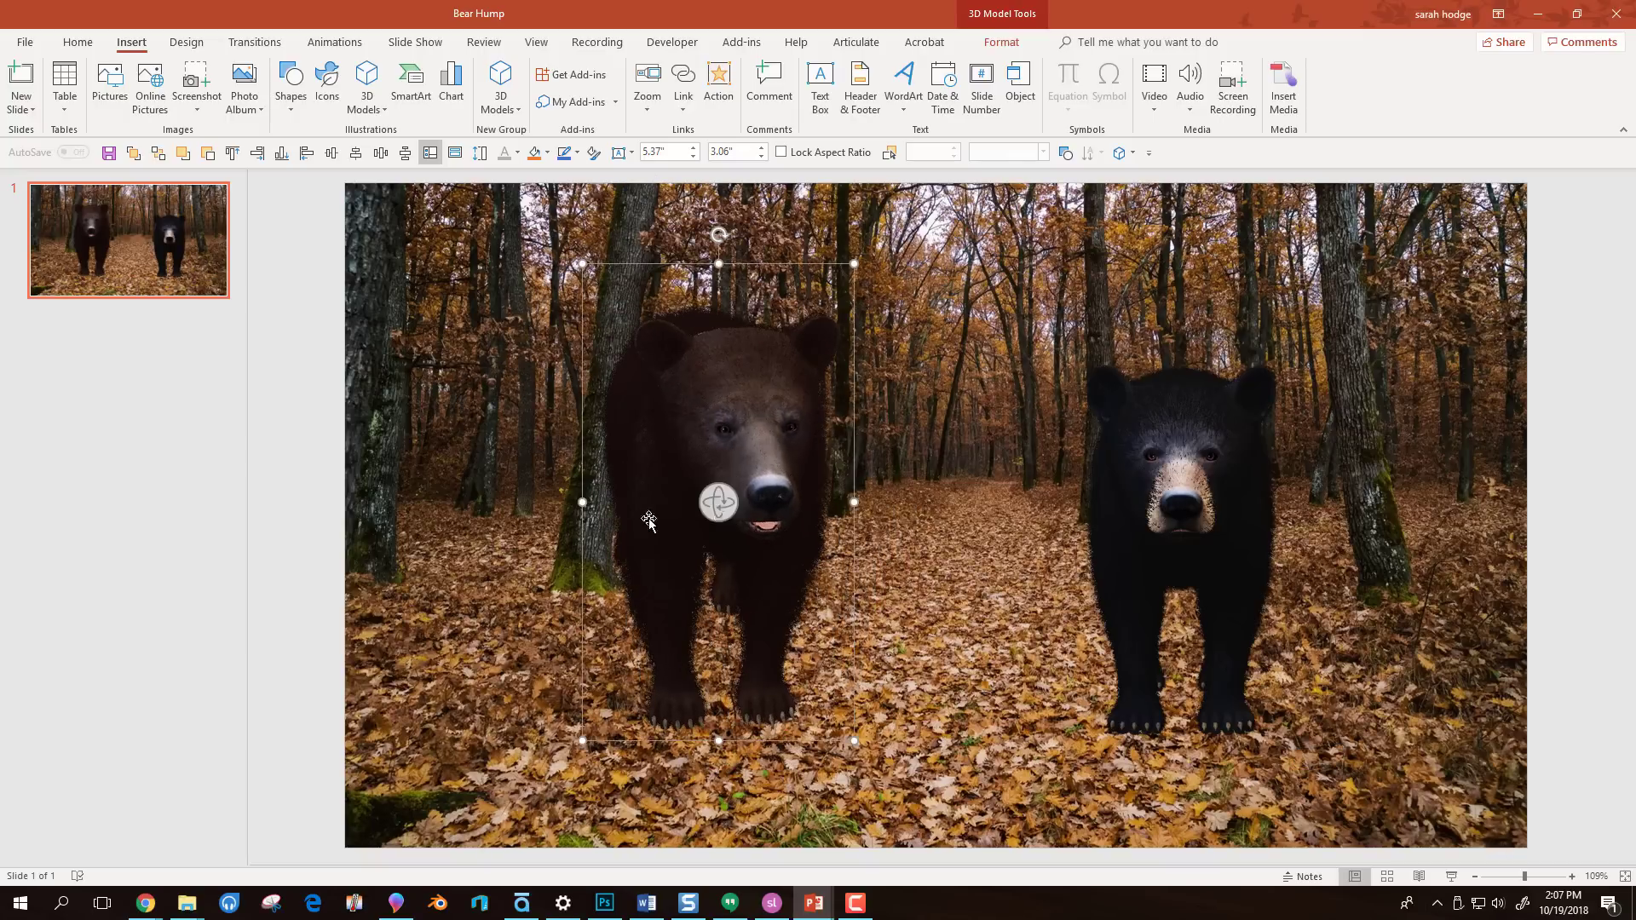
pyautogui.click(1013, 47)
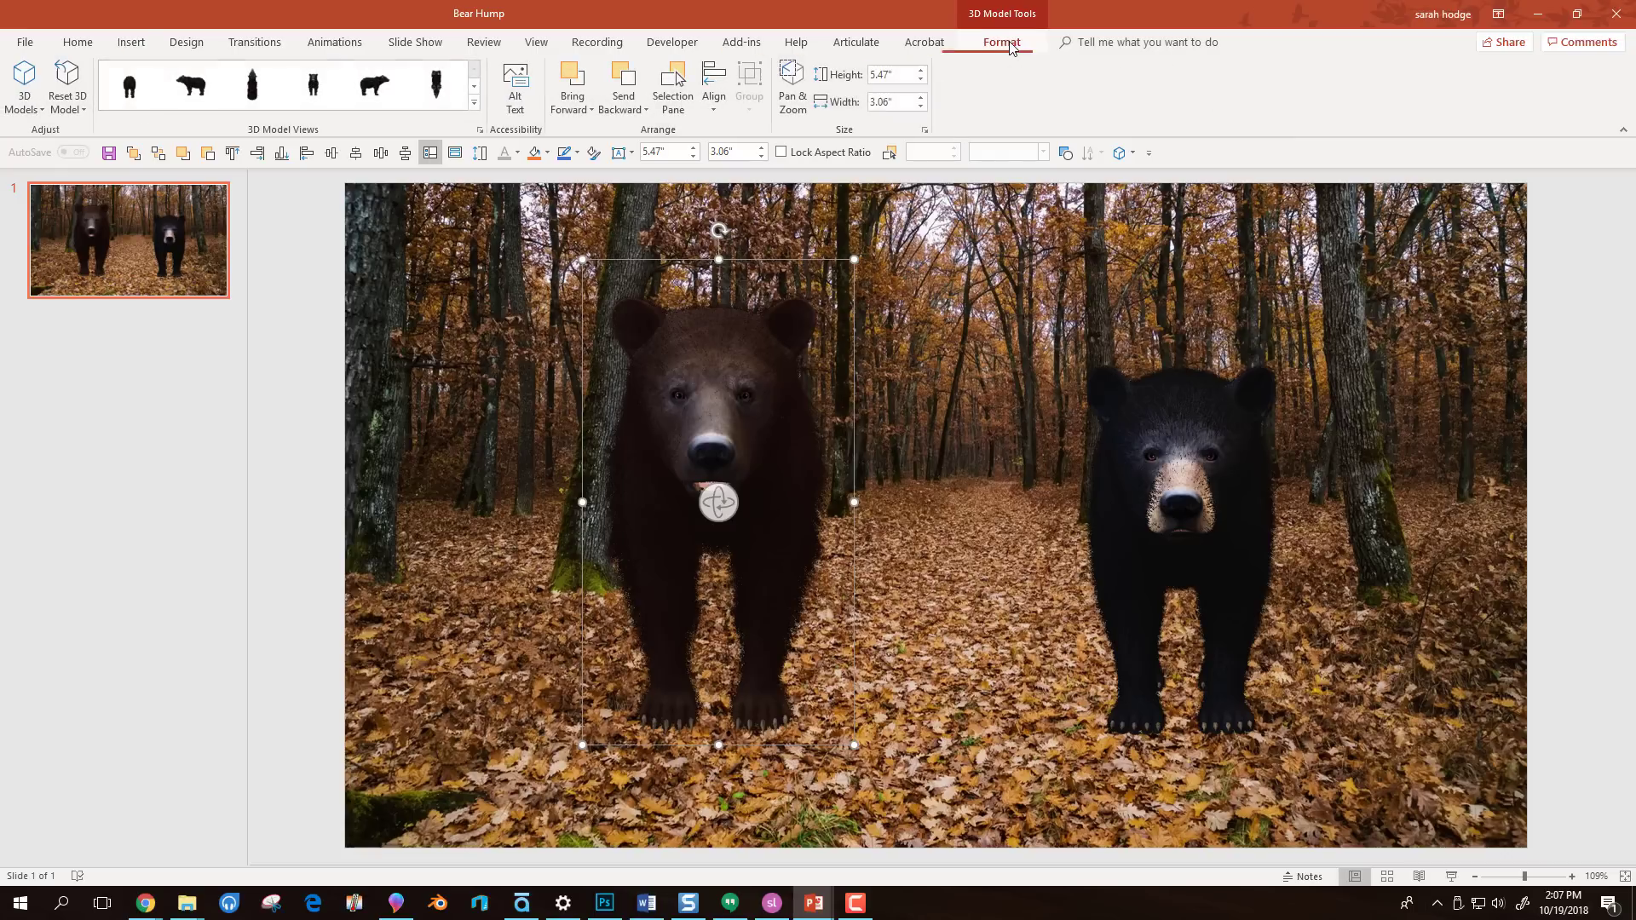
pyautogui.click(476, 103)
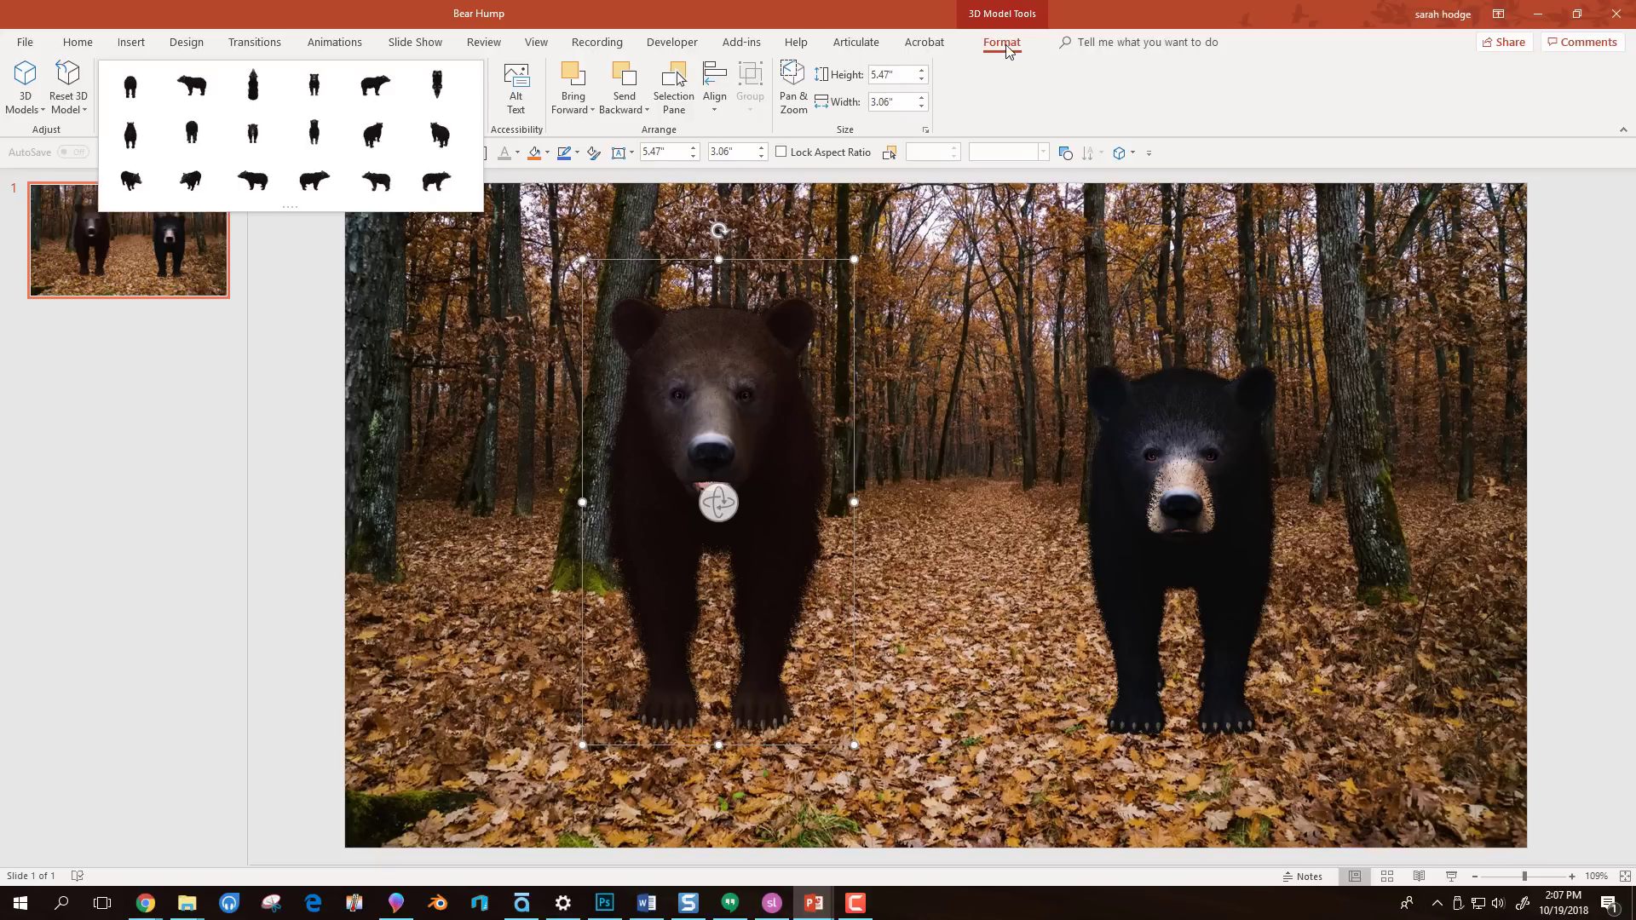
# - Duplicate slide 1 to create slide 2
pyautogui.press('Escape')
pyautogui.press('Escape')
pyautogui.rightClick(175, 258)
pyautogui.press('Escape')
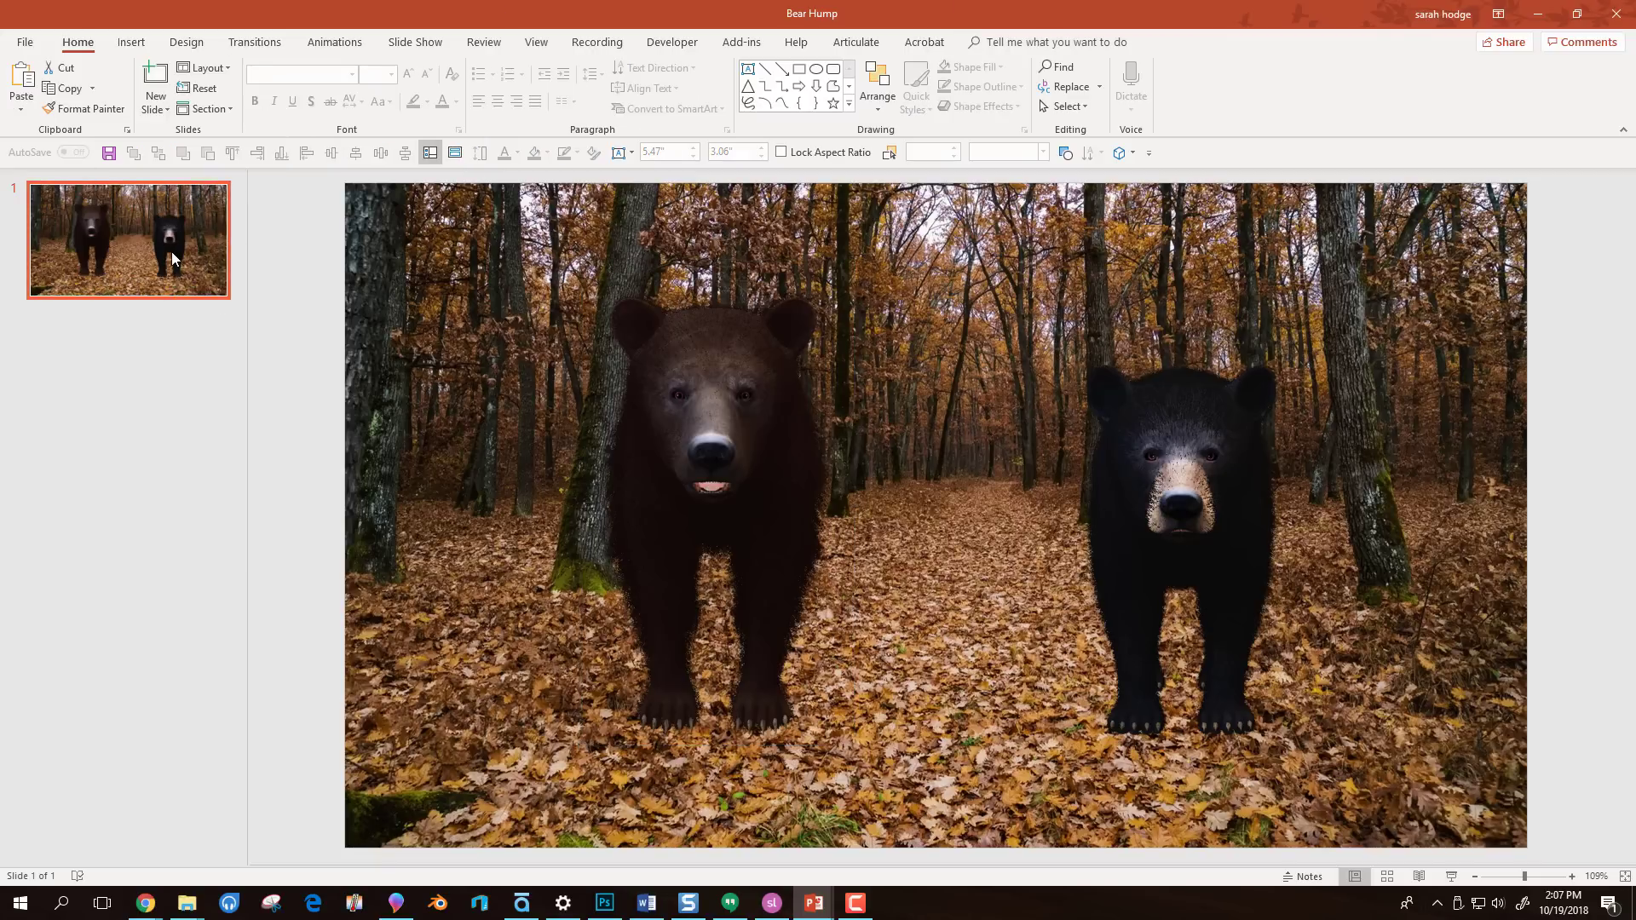
pyautogui.hotkey('ctrl', 'd')
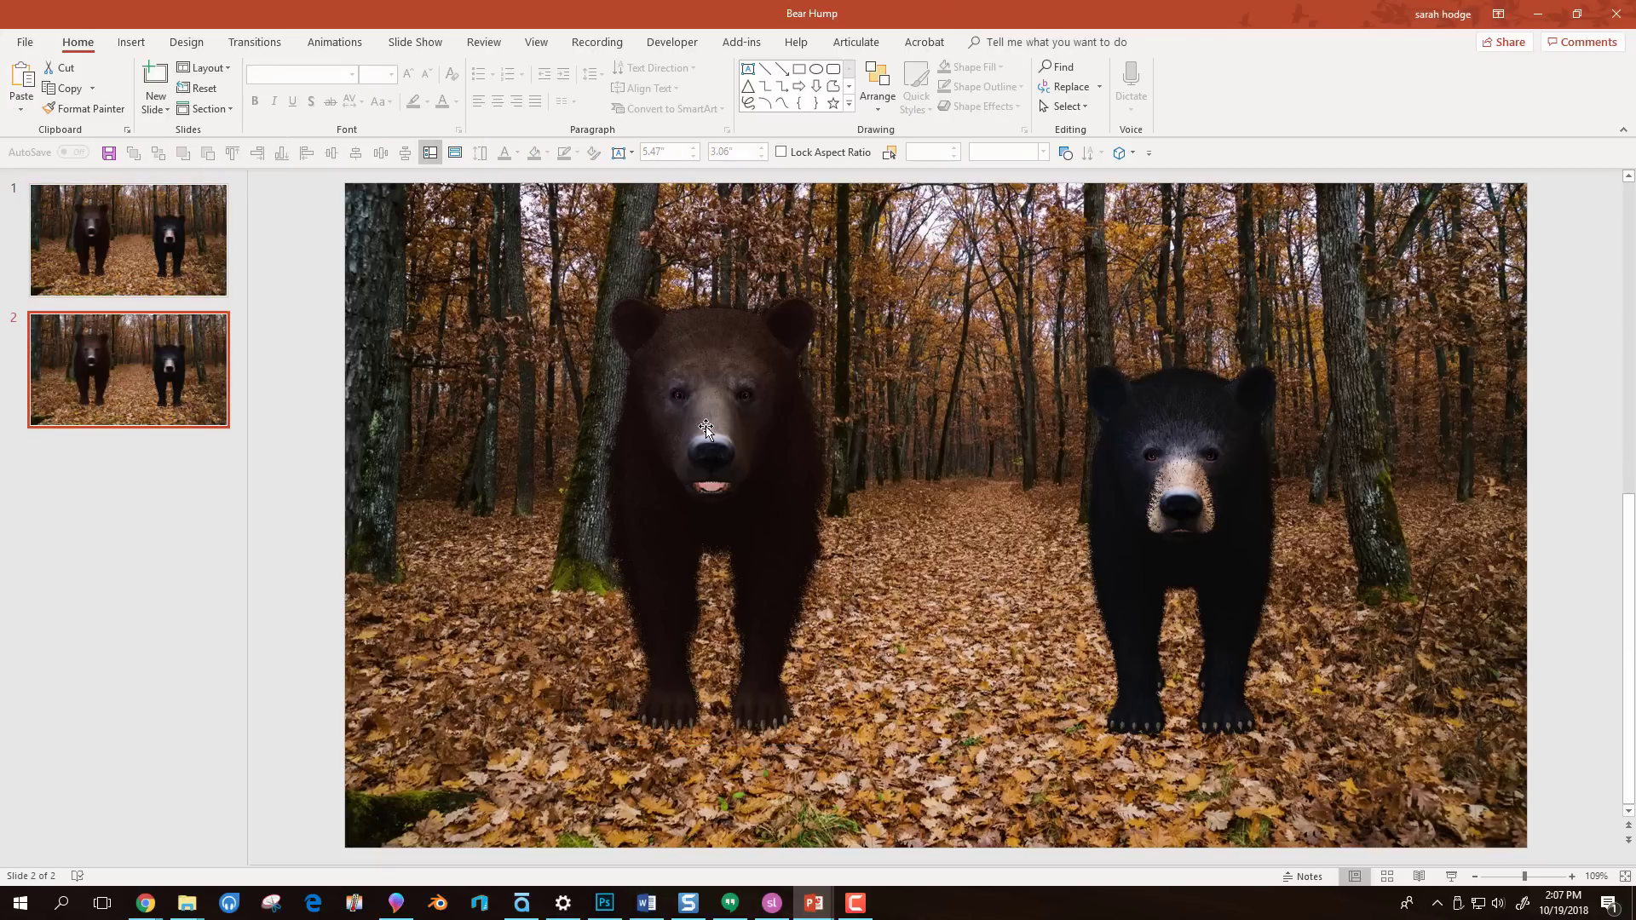
# - Turn both bears to side views on slide 2 and apply the Morph transition
pyautogui.click(706, 429)
pyautogui.moveTo(716, 500); pyautogui.dragTo(597, 505)
pyautogui.click(1176, 546)
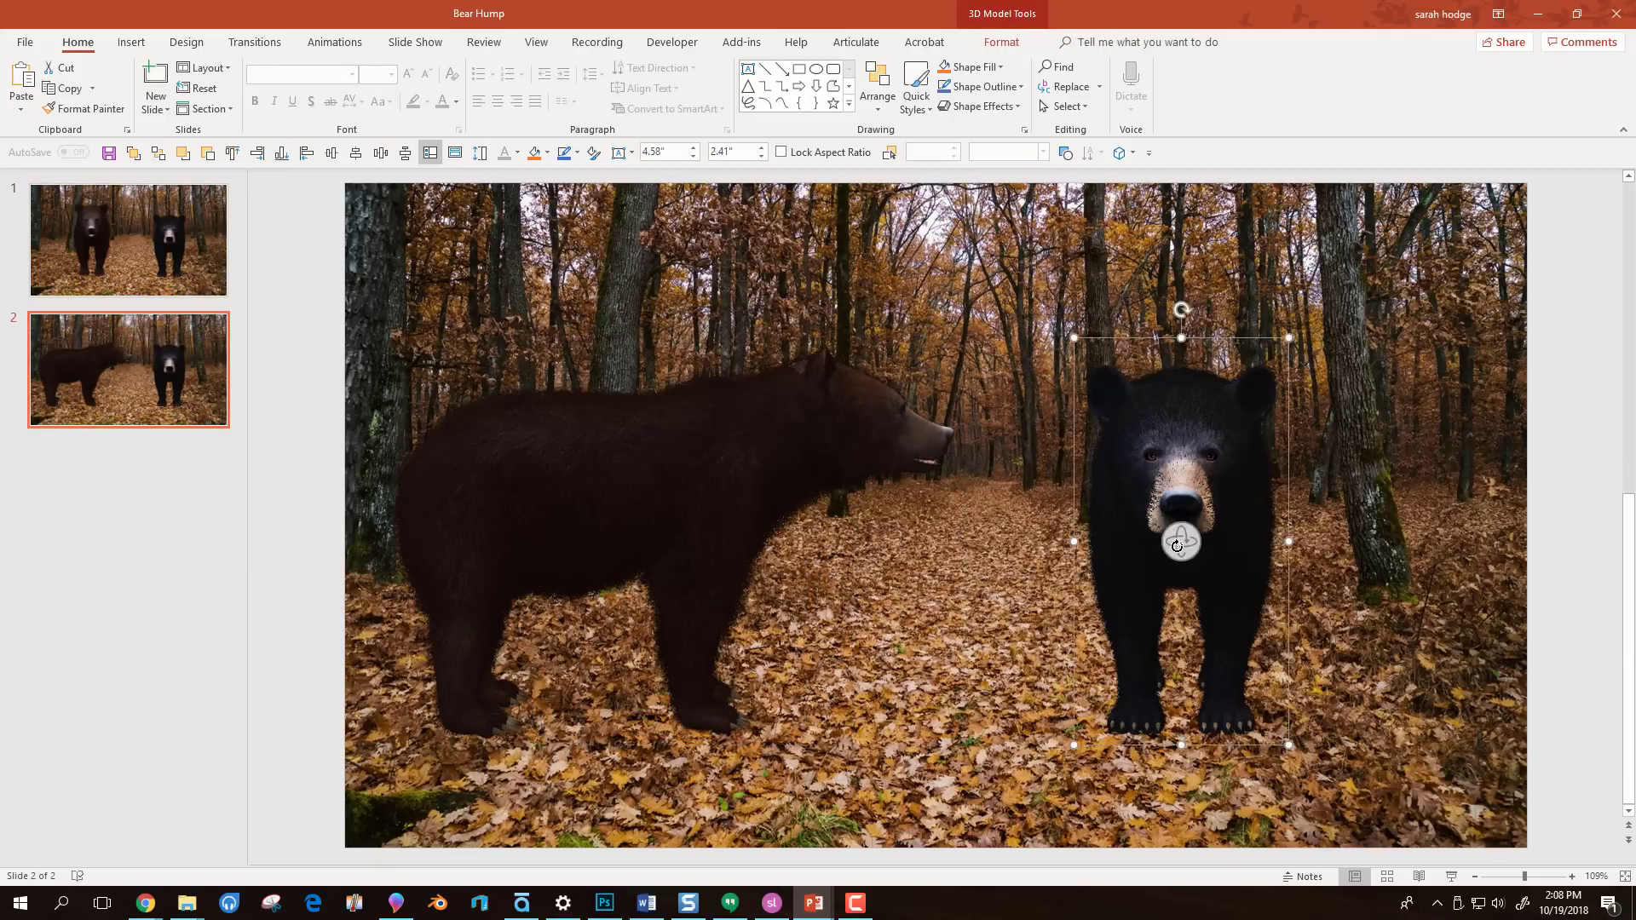
pyautogui.moveTo(1176, 545); pyautogui.dragTo(1074, 548)
pyautogui.click(1557, 579)
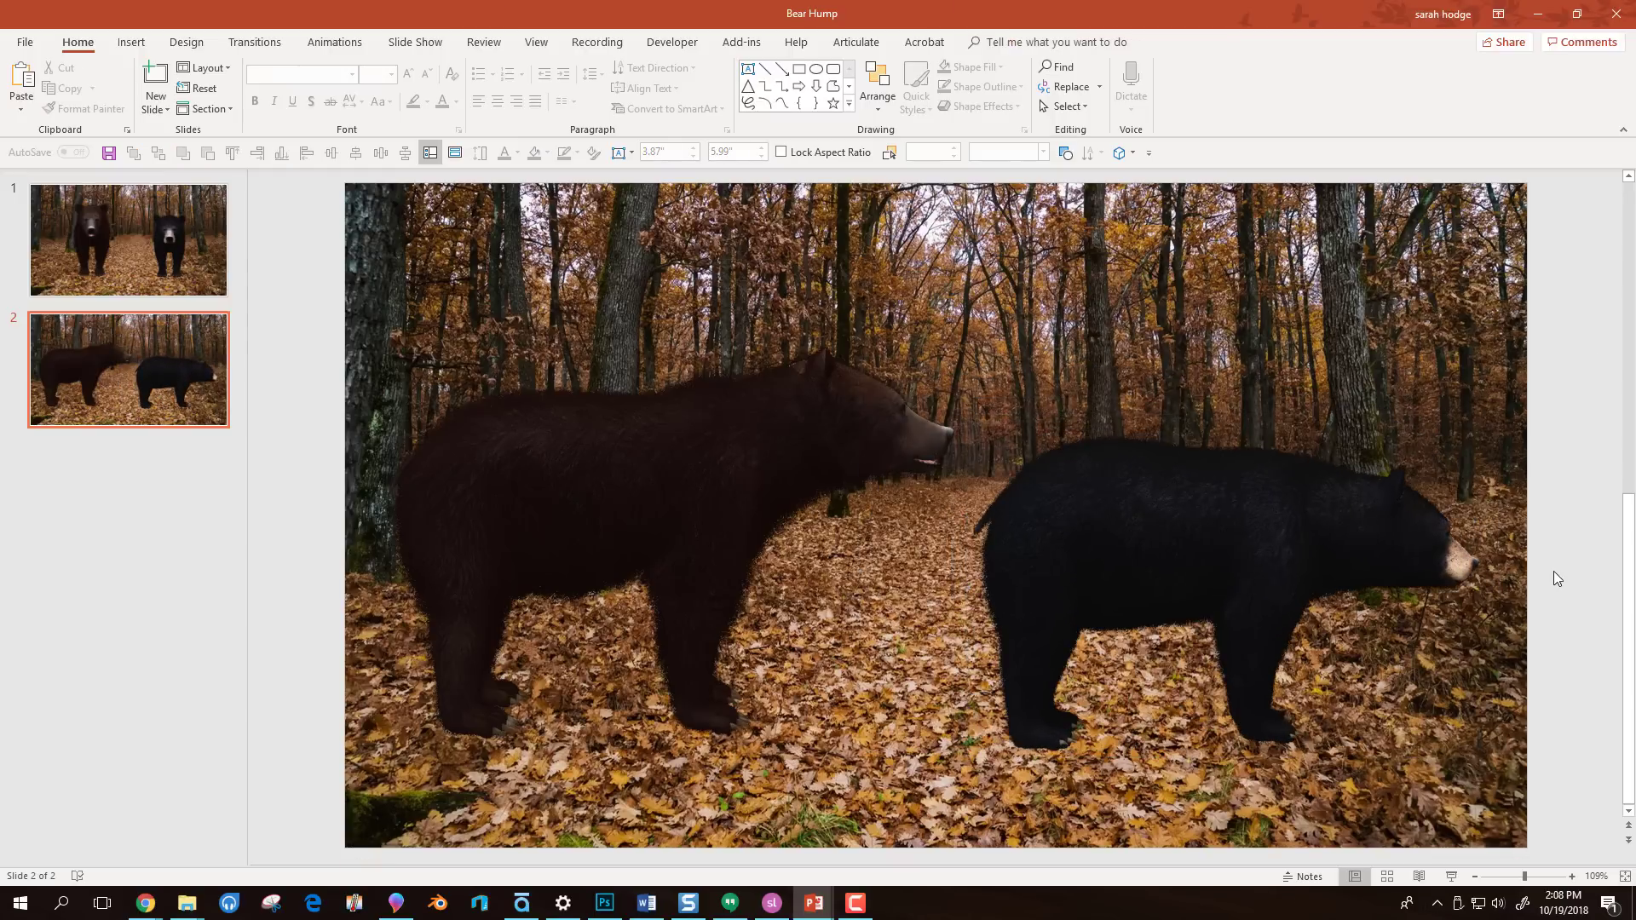
pyautogui.click(267, 44)
pyautogui.click(160, 82)
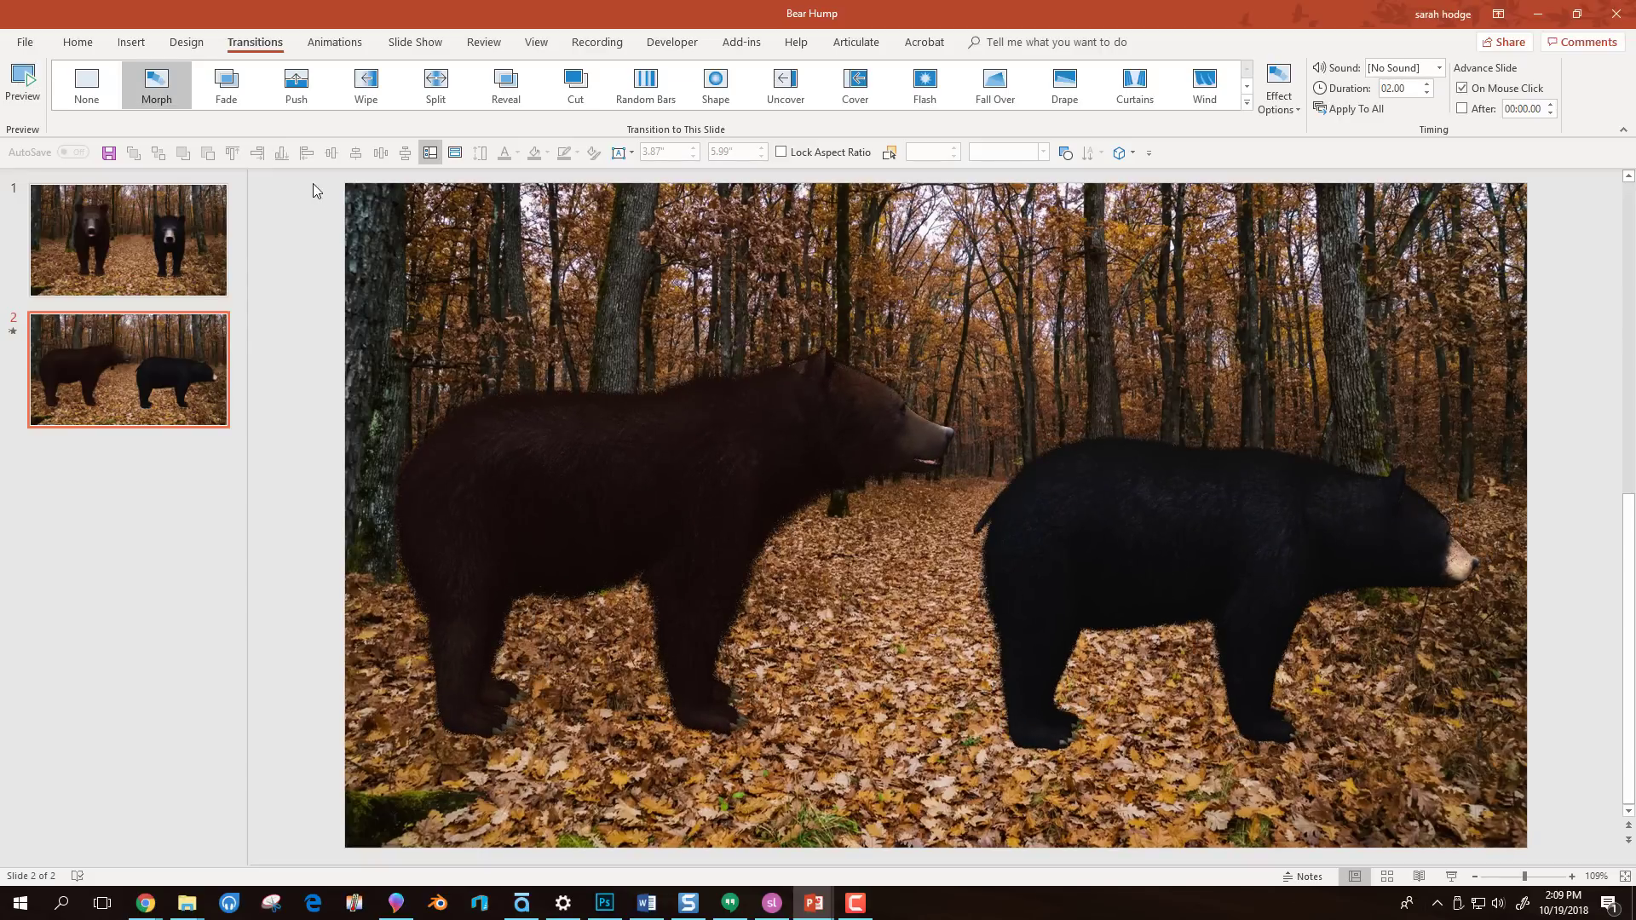
# - Save the background and both bears together as a picture named 'Bear hump'
pyautogui.moveTo(302, 177); pyautogui.dragTo(1533, 861)
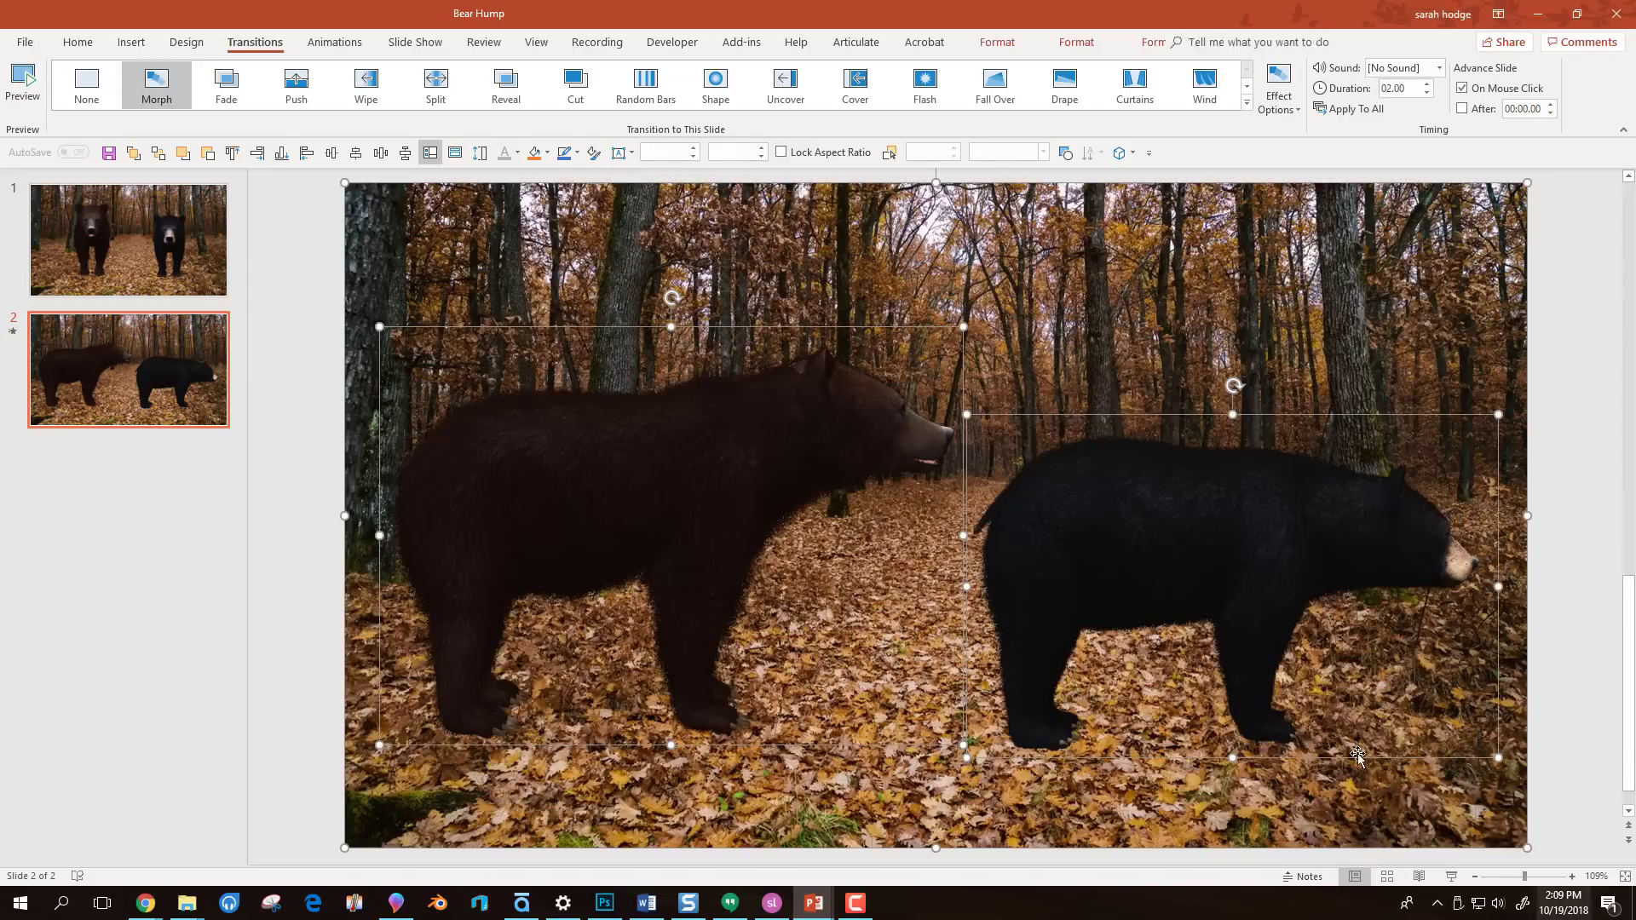
pyautogui.rightClick(873, 257)
pyautogui.click(937, 443)
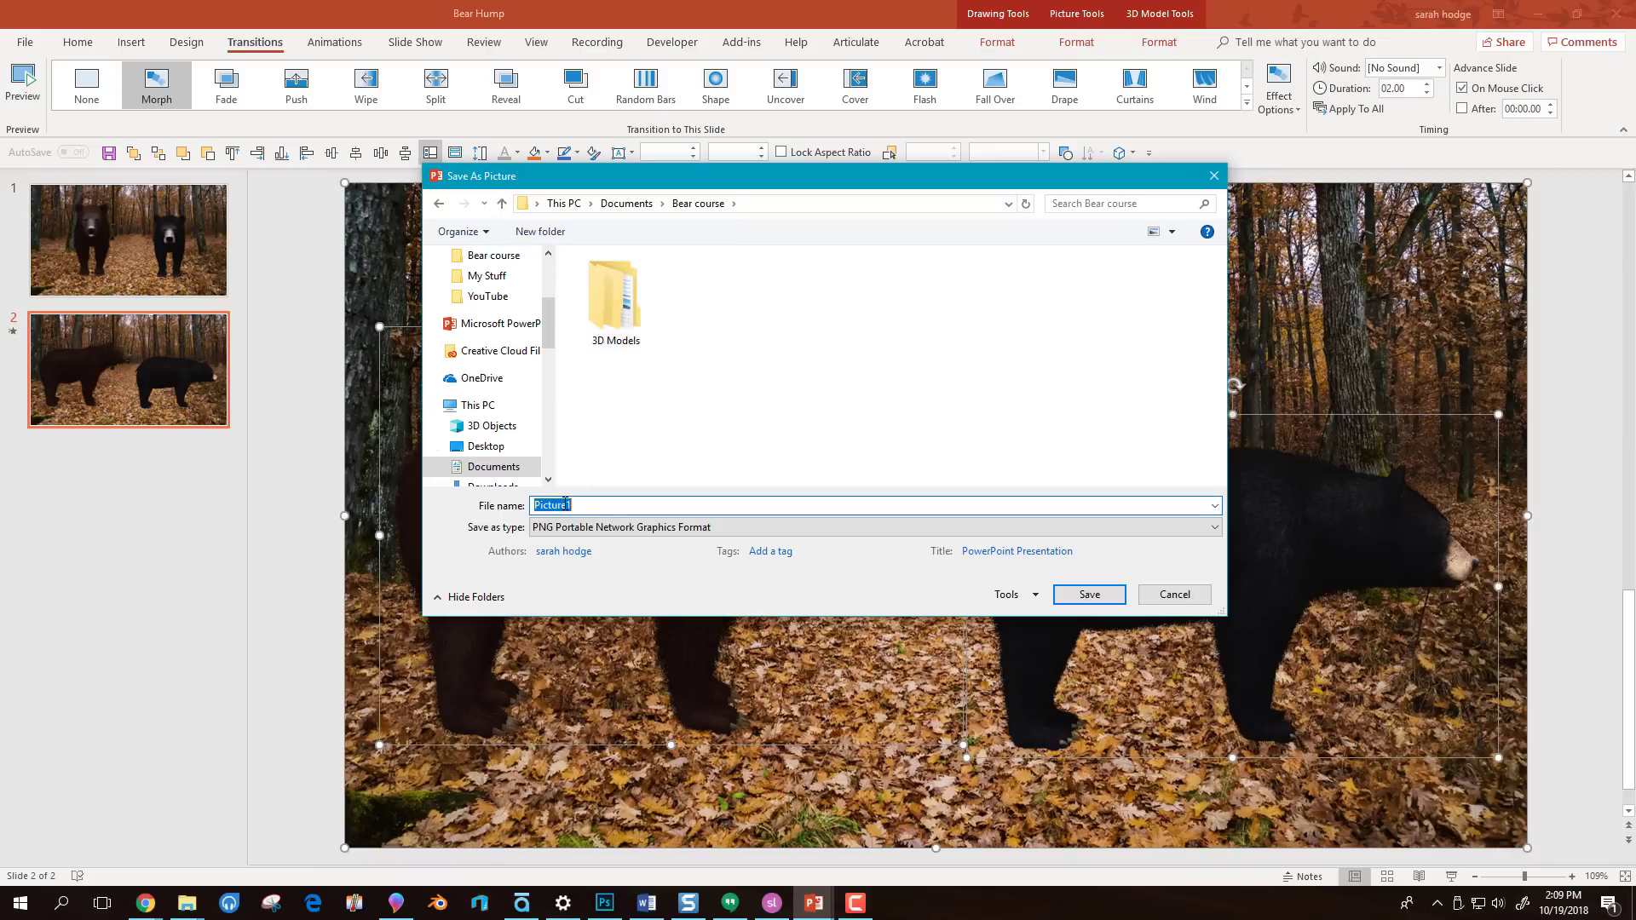
pyautogui.write('Bear hum')
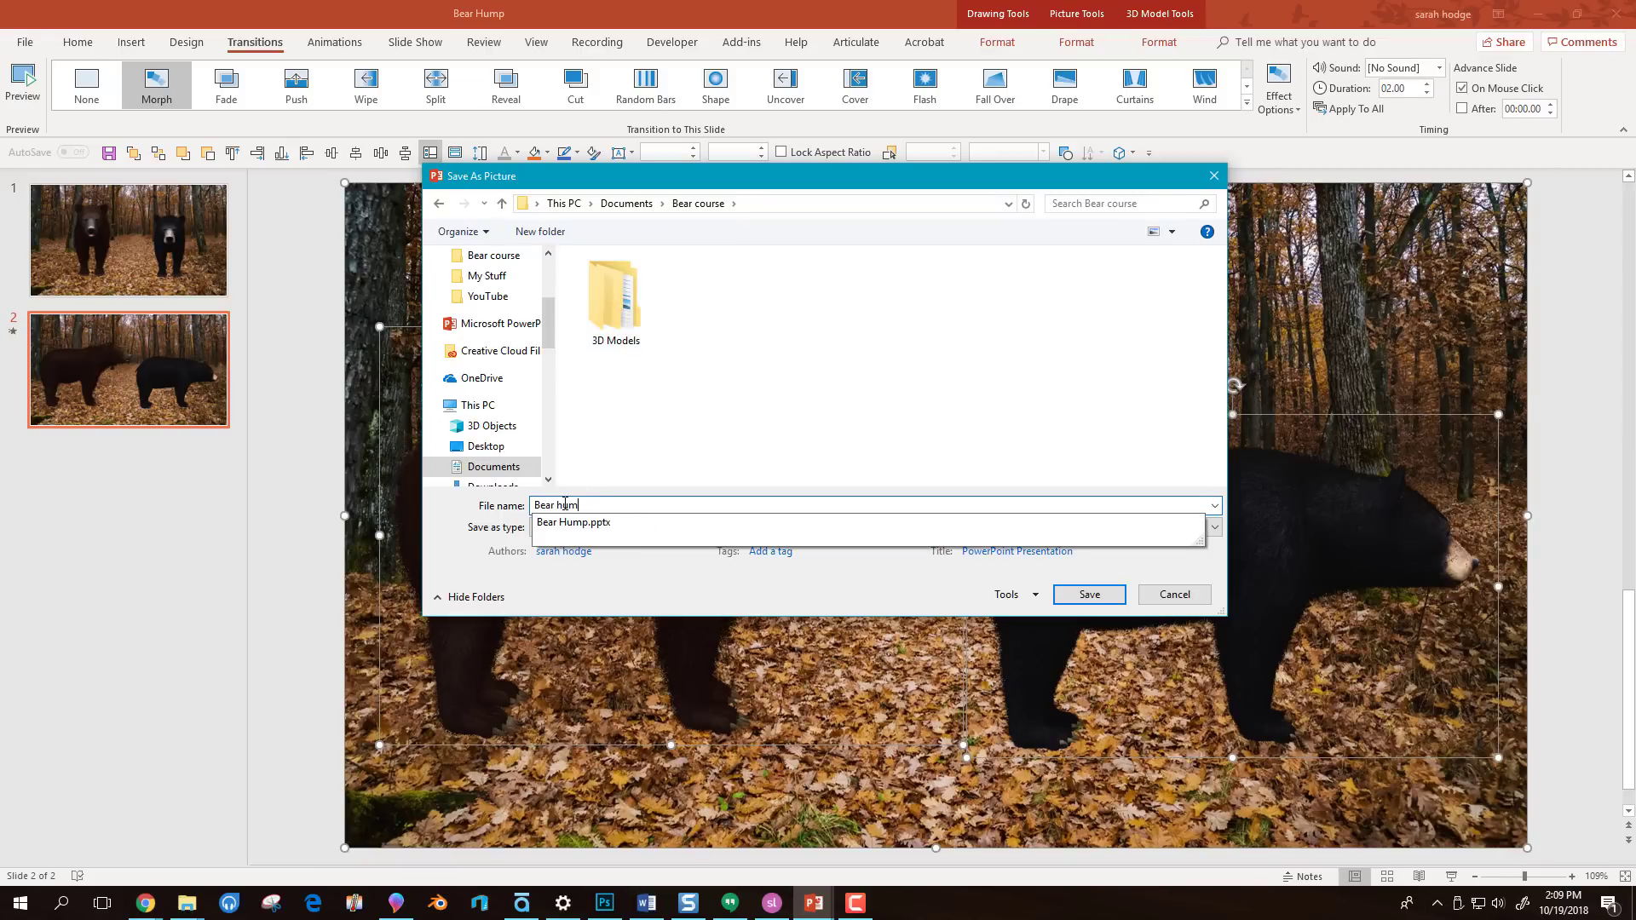
pyautogui.write('p')
pyautogui.click(1088, 592)
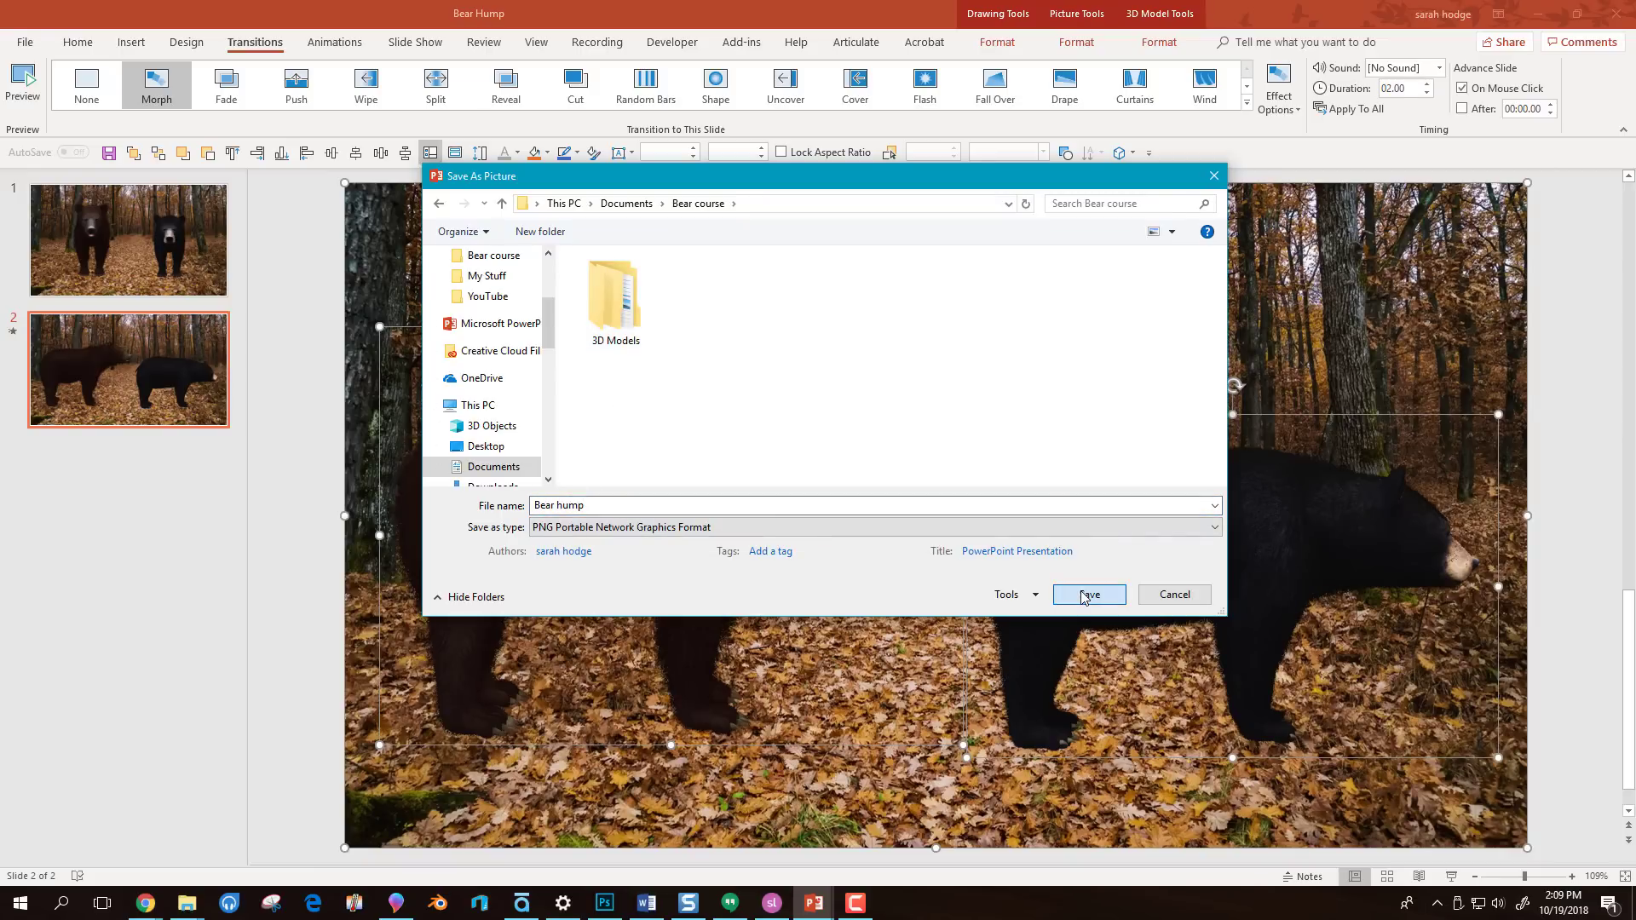
# - Export as a video at HD (720p) with 00.00 seconds per slide and start creating it
pyautogui.click(24, 43)
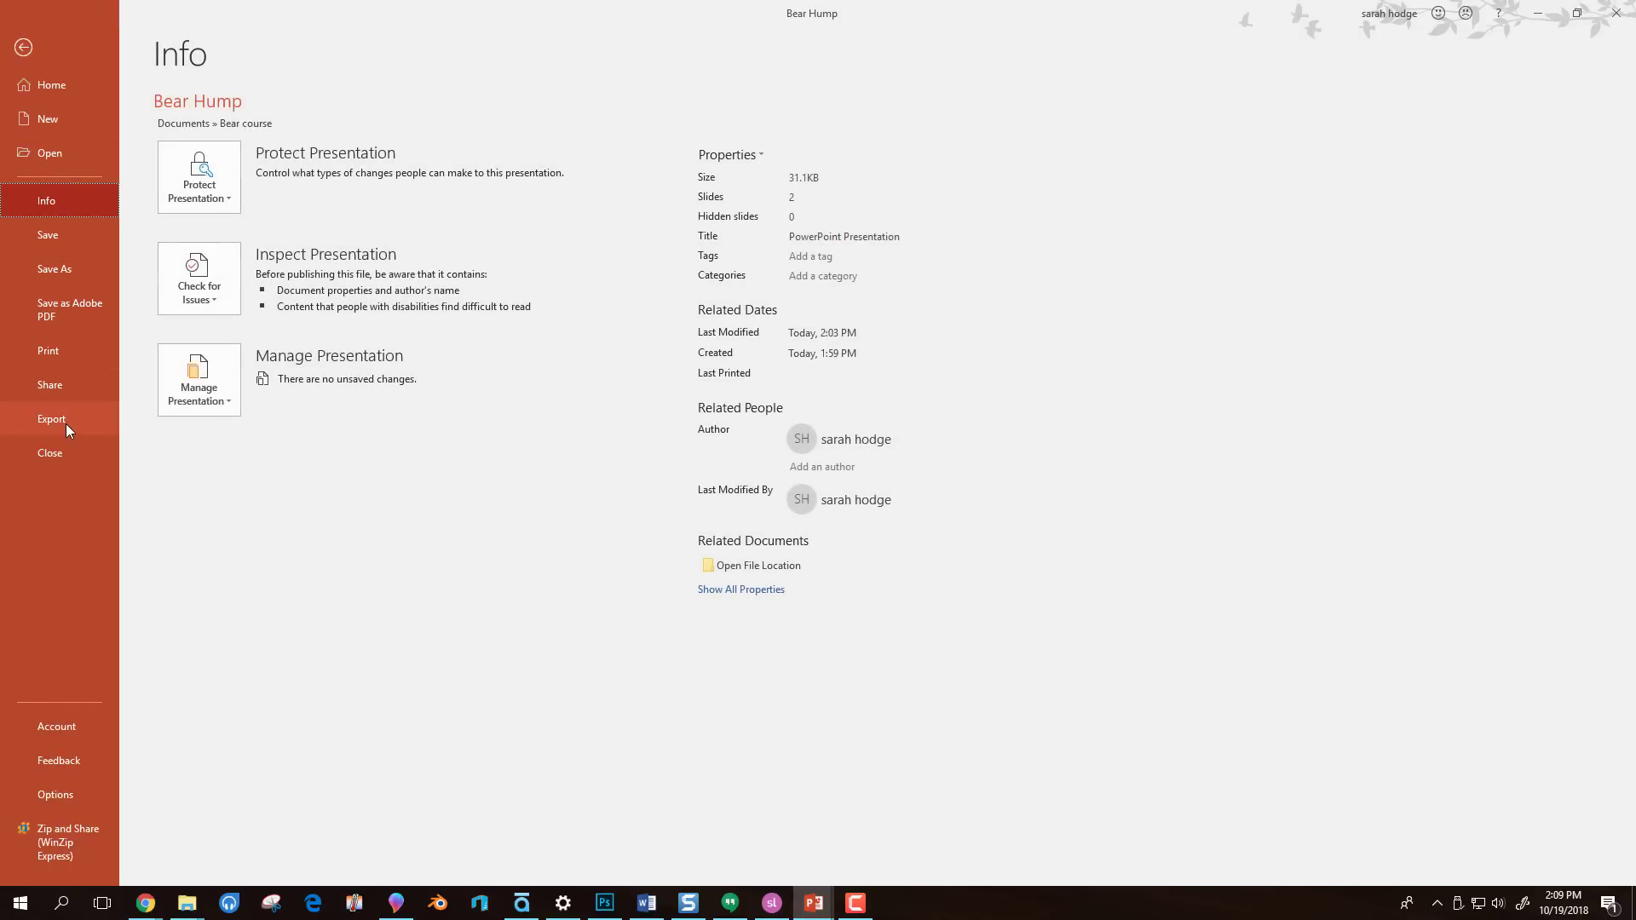
pyautogui.click(73, 421)
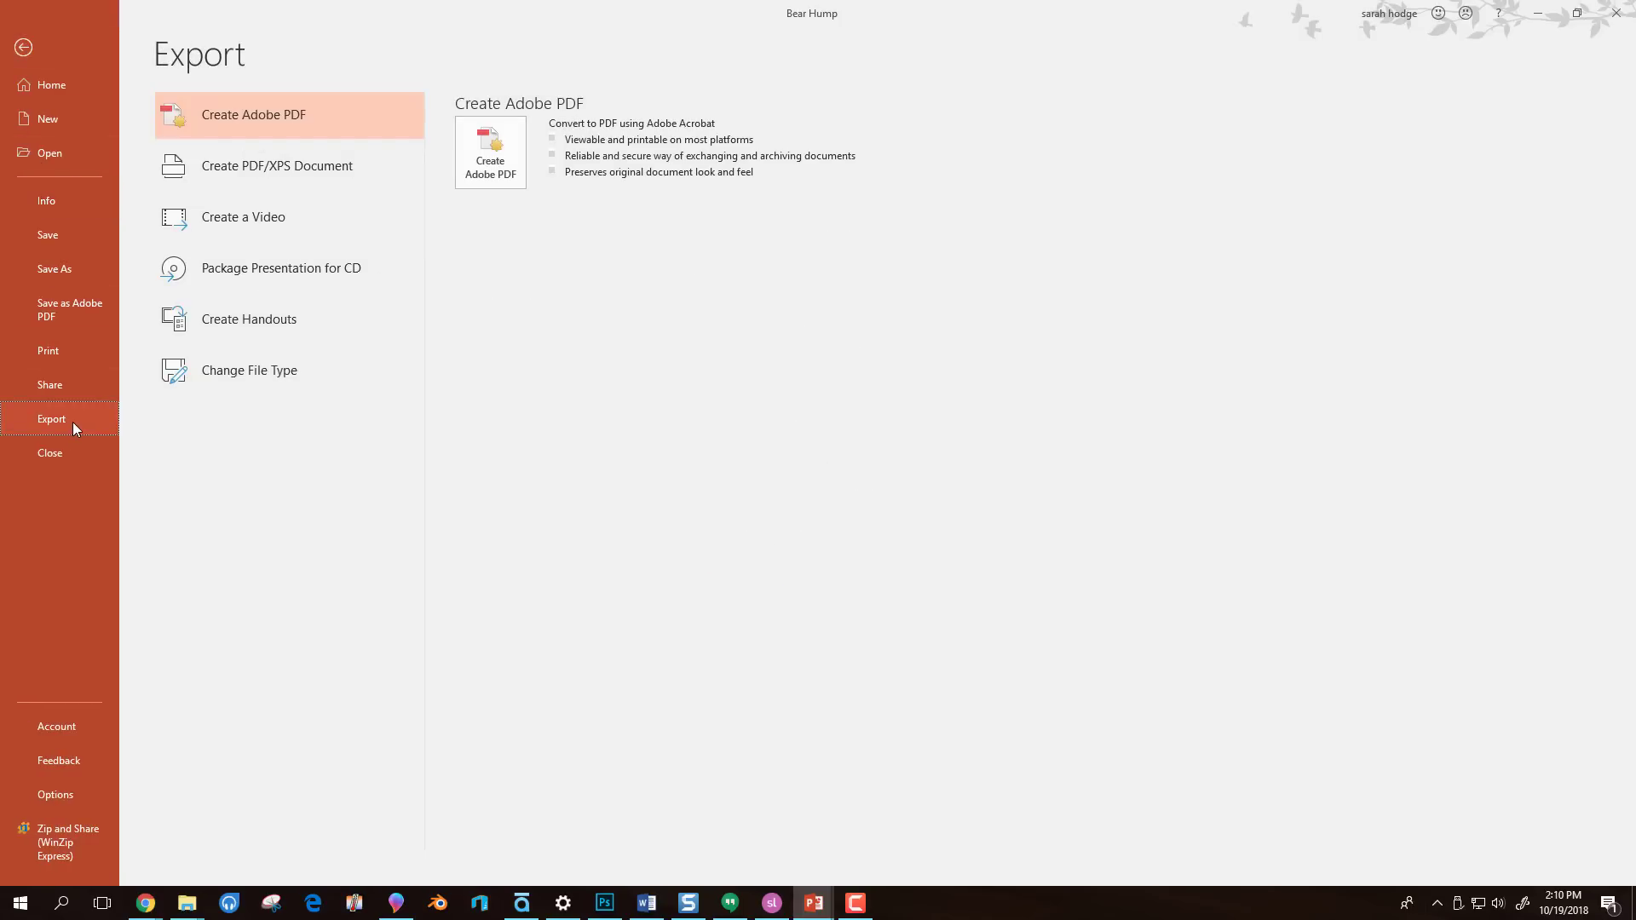
pyautogui.click(263, 223)
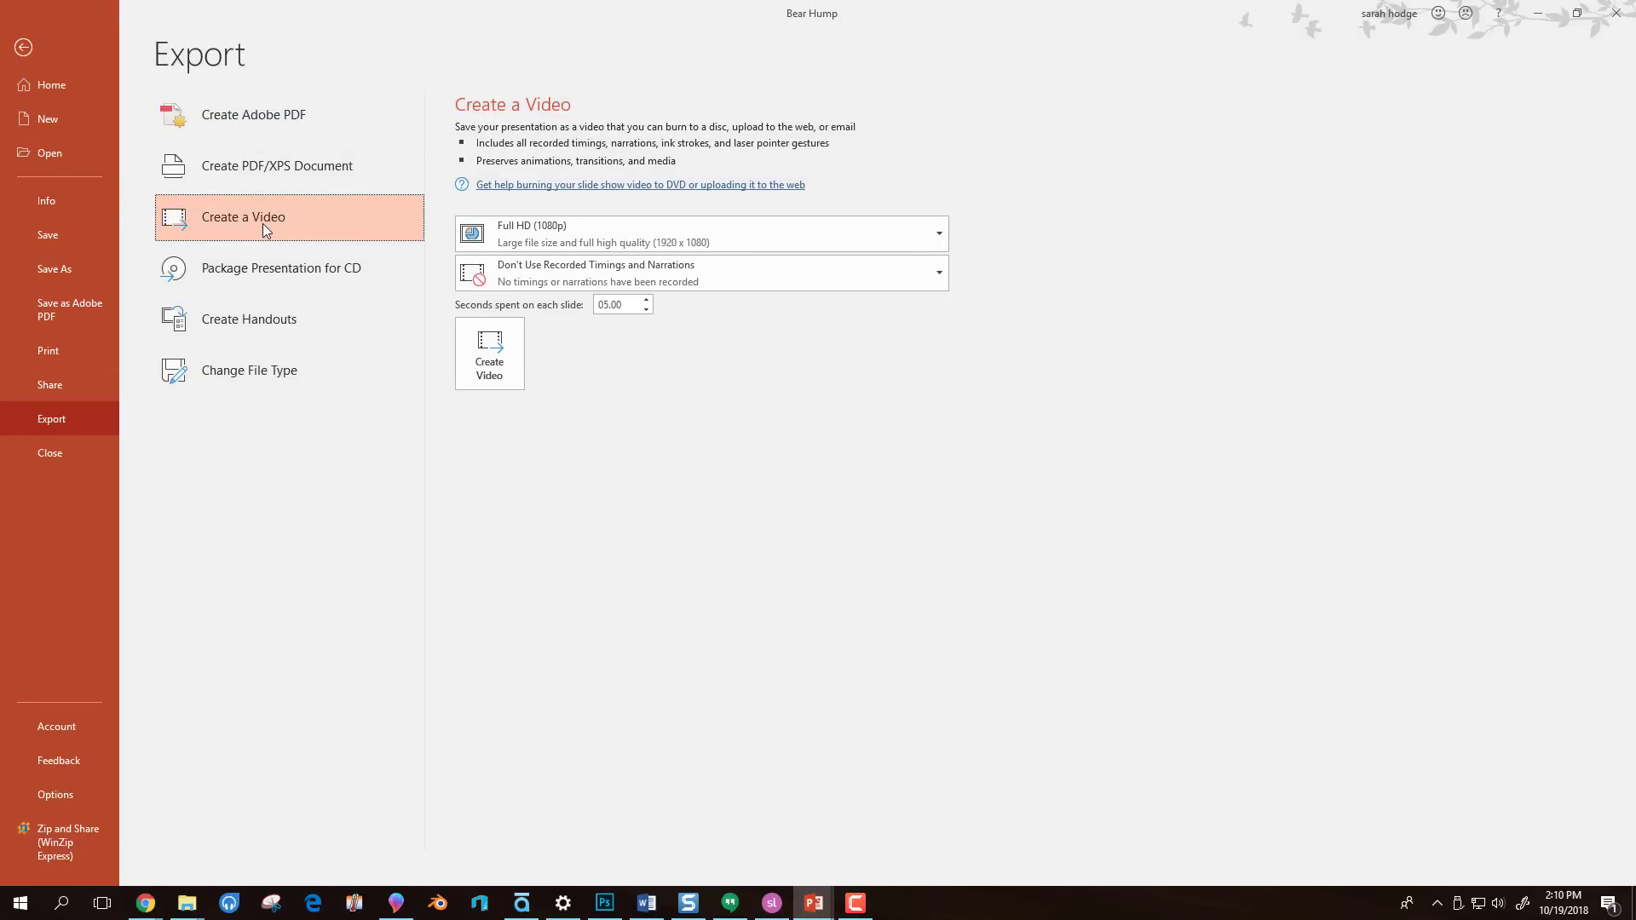
pyautogui.click(939, 230)
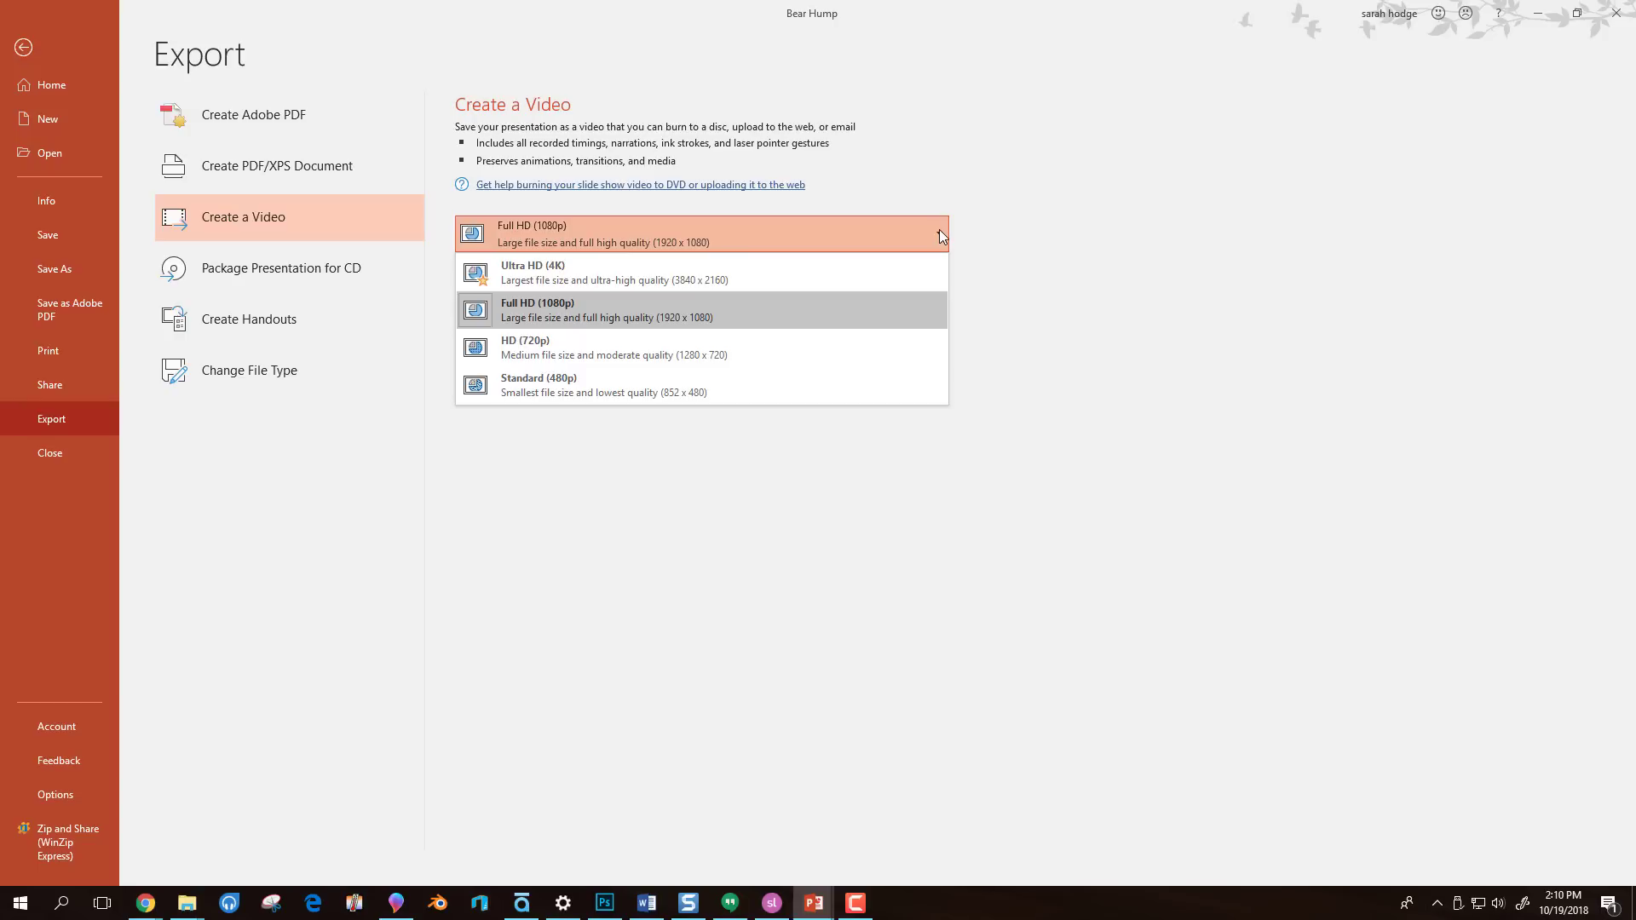
pyautogui.click(798, 355)
pyautogui.doubleClick(646, 312)
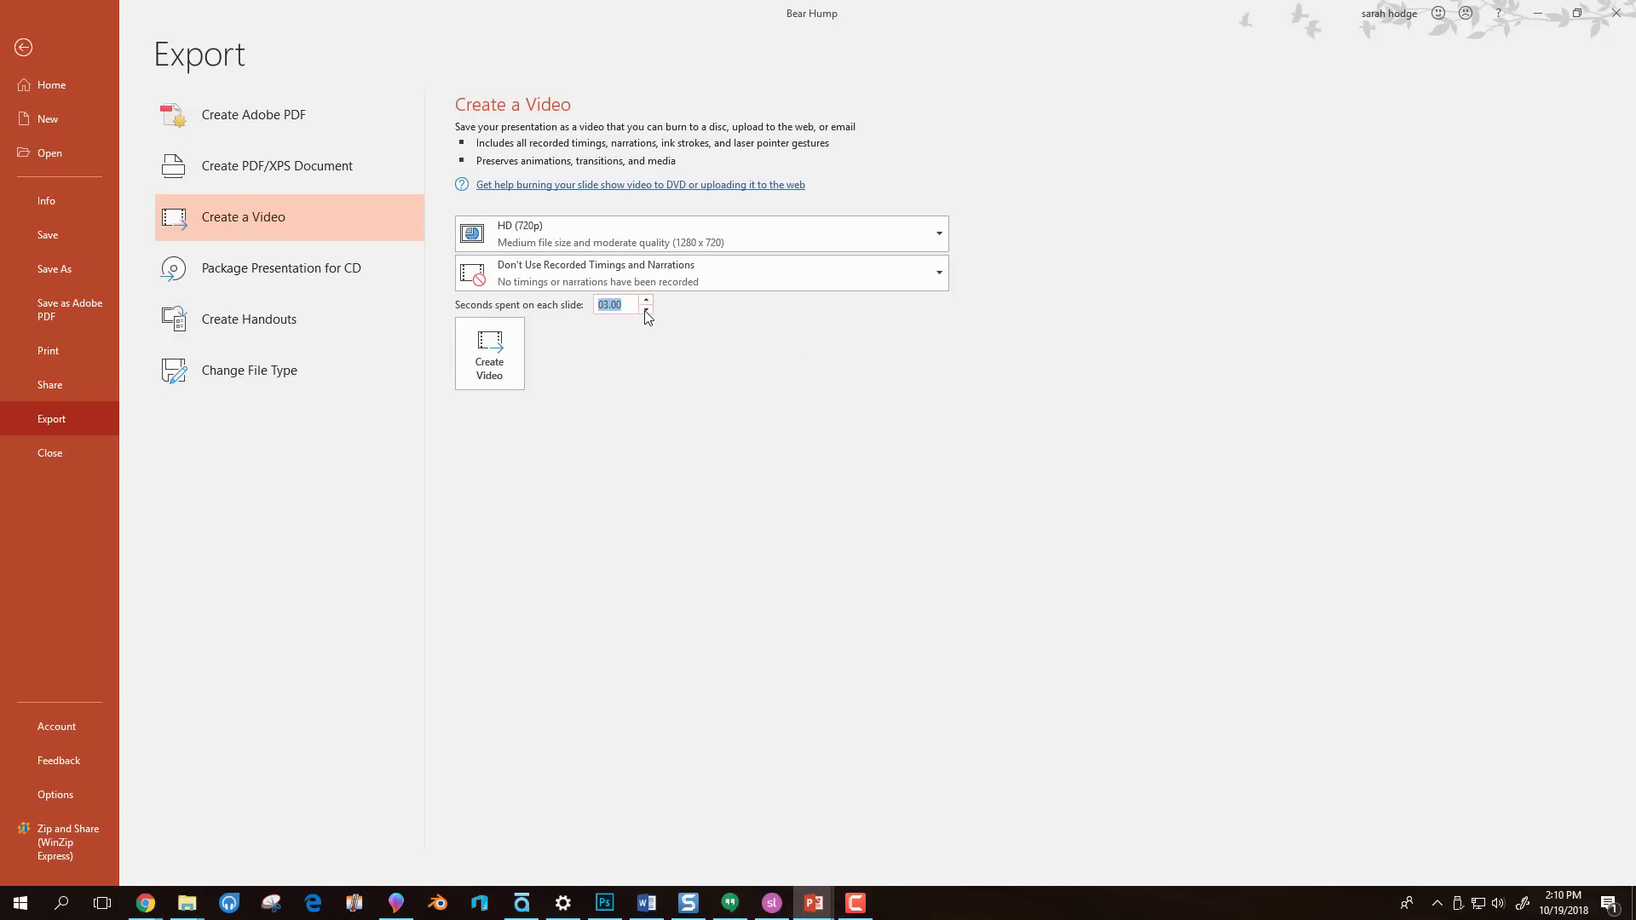
pyautogui.click(514, 368)
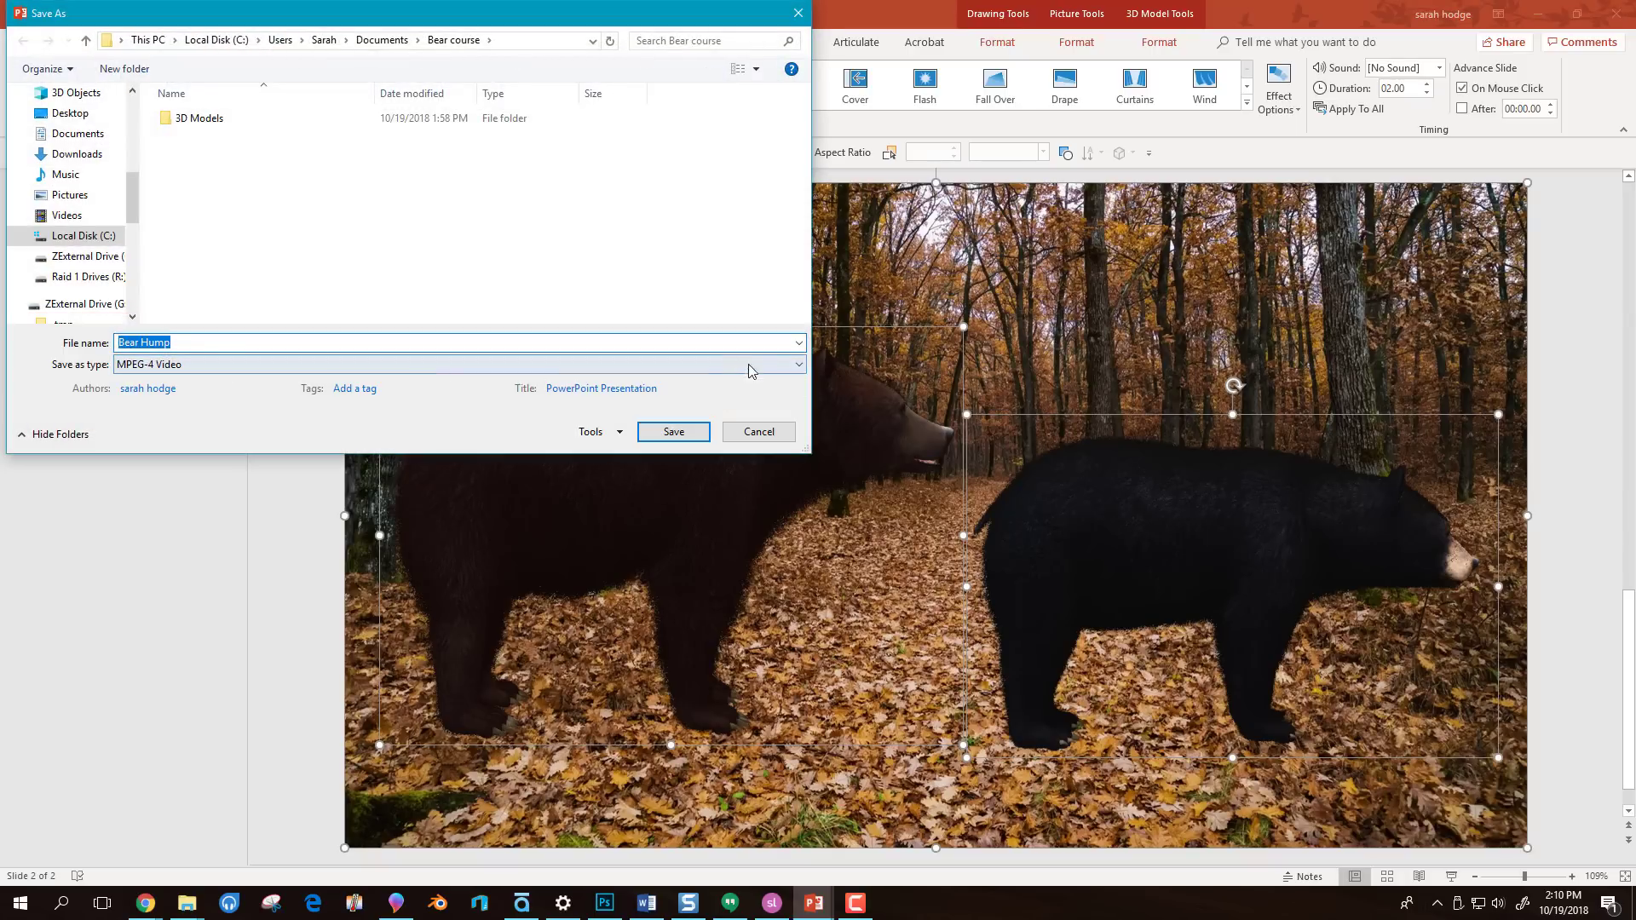
# - Save the video as 'Bear Hump' in Windows Media Video (.wmv) format
pyautogui.click(749, 365)
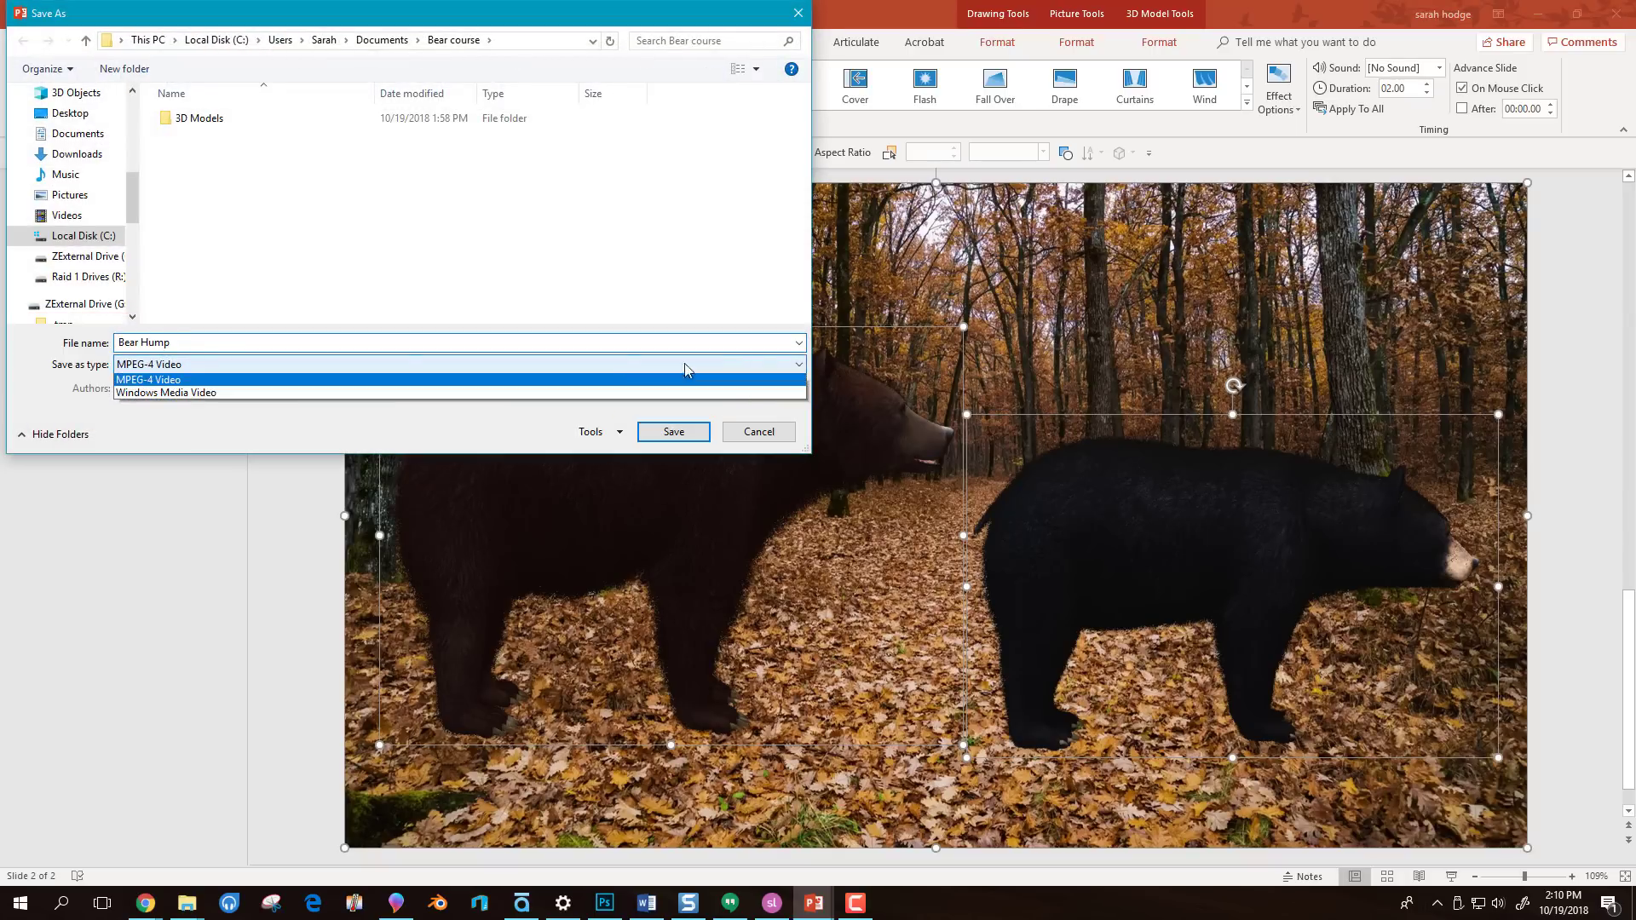
pyautogui.click(158, 394)
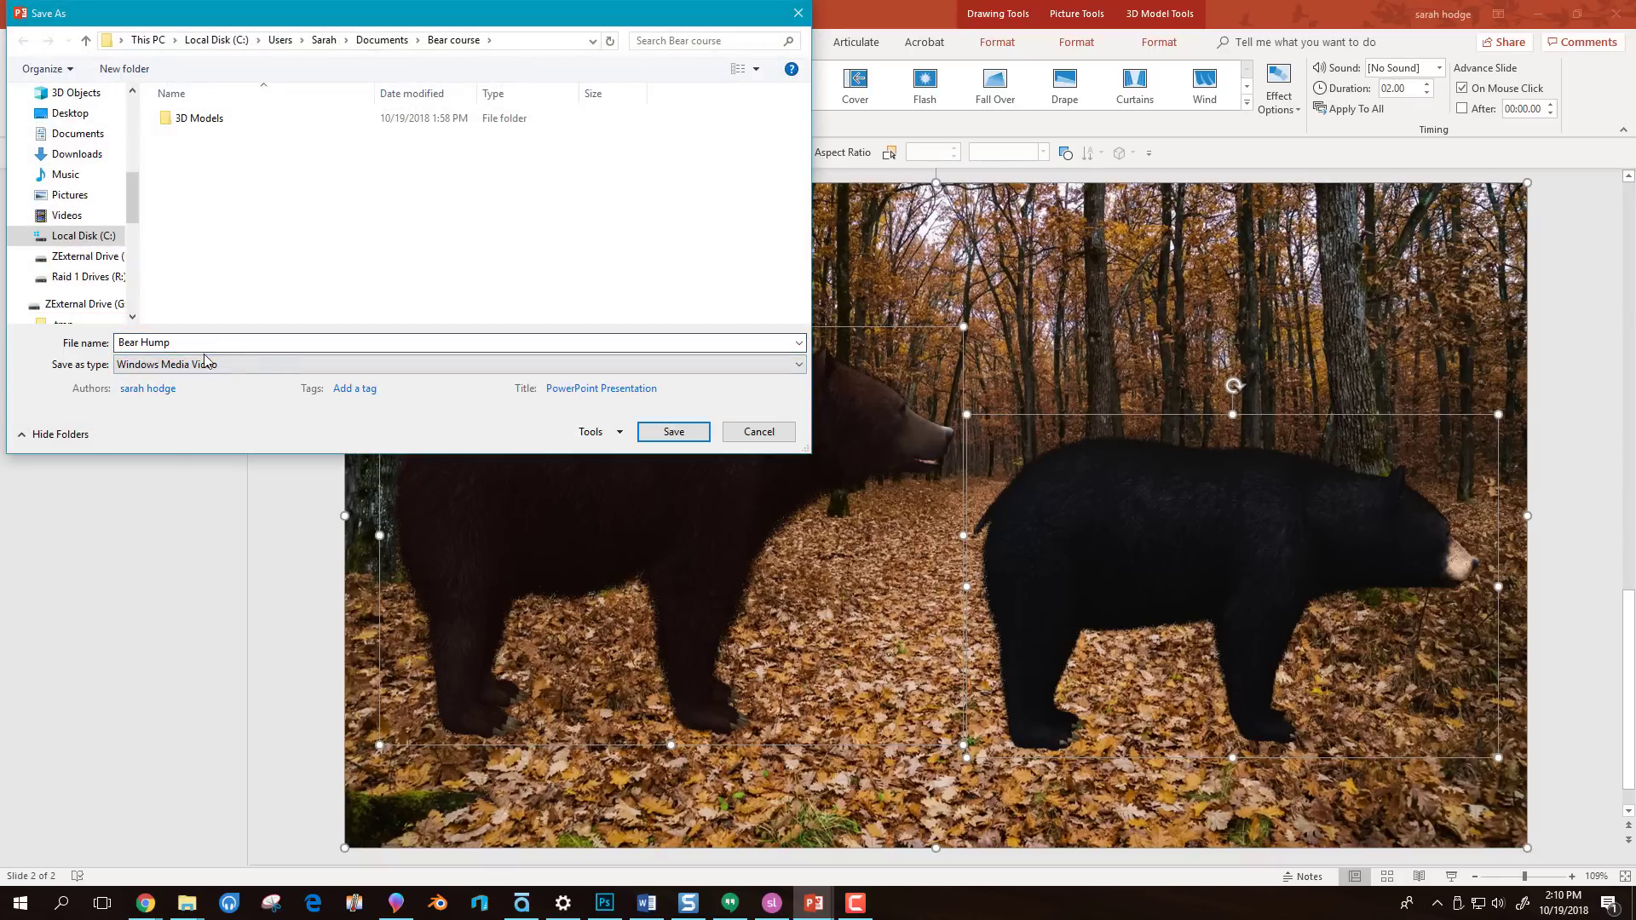
pyautogui.click(669, 435)
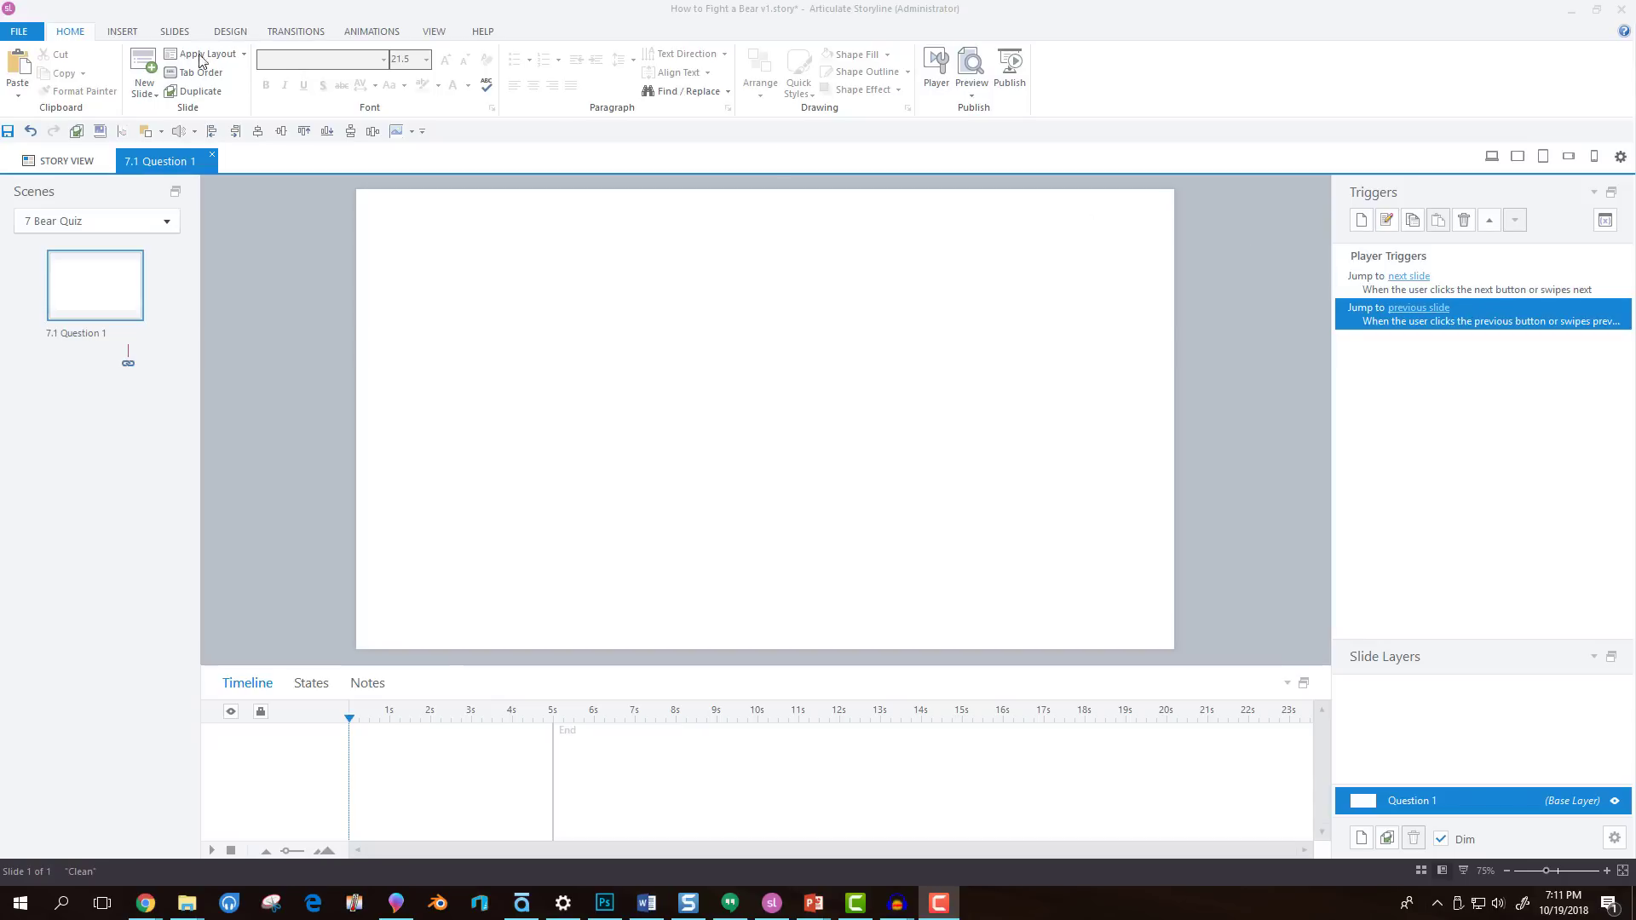
# - Select the GRIZZLY sign and show its Normal and Hover states
pyautogui.click(122, 32)
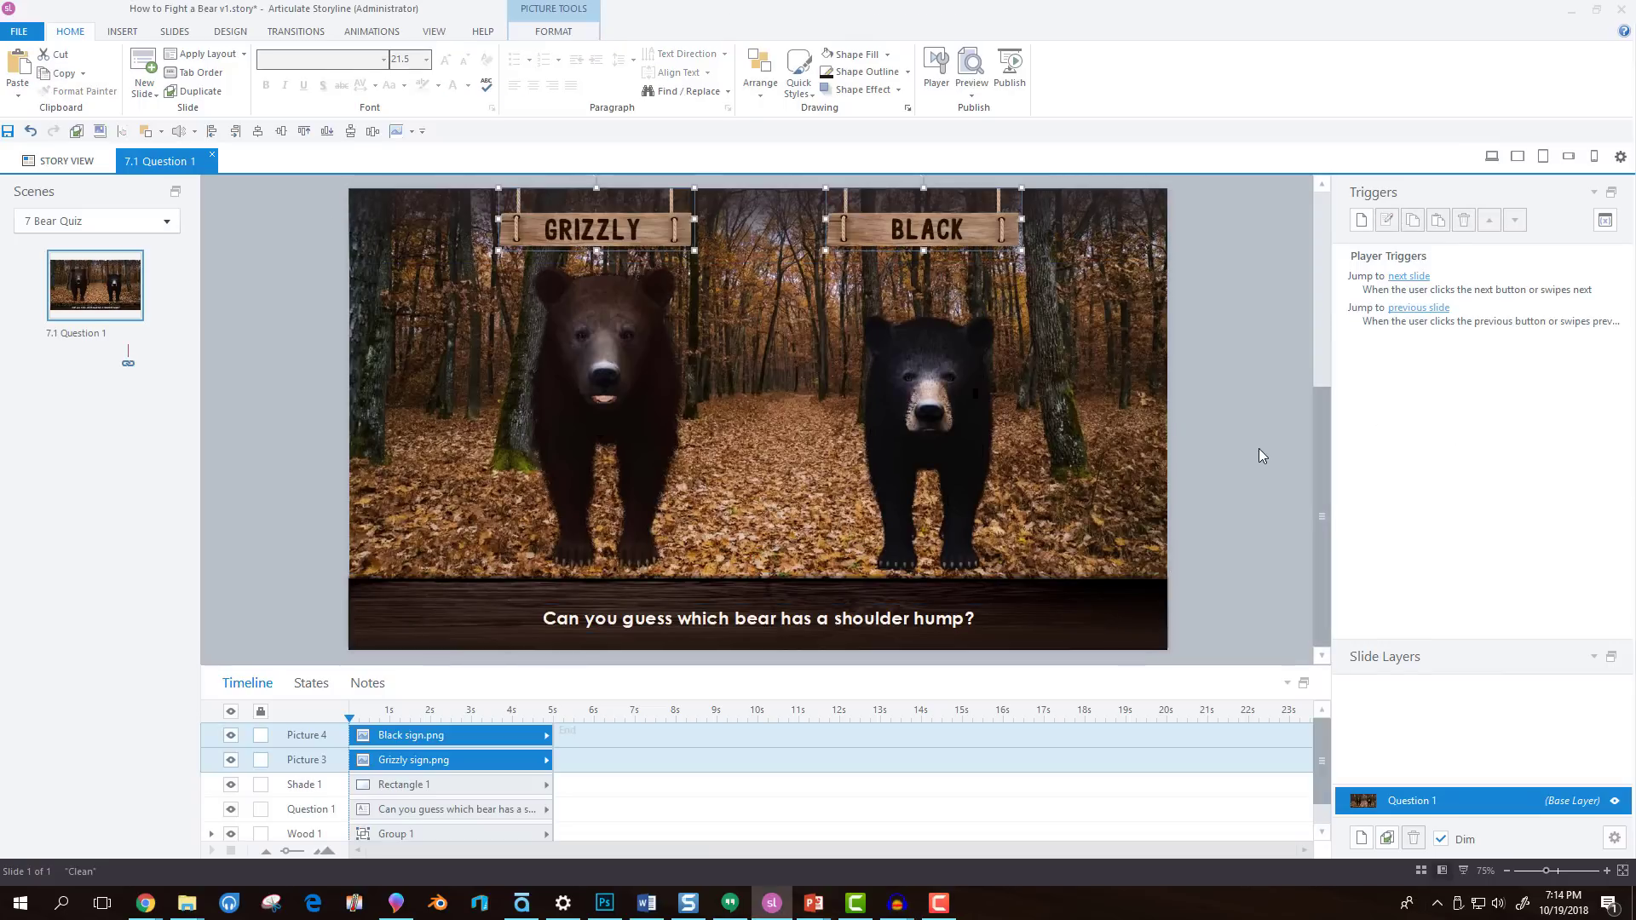
pyautogui.click(597, 235)
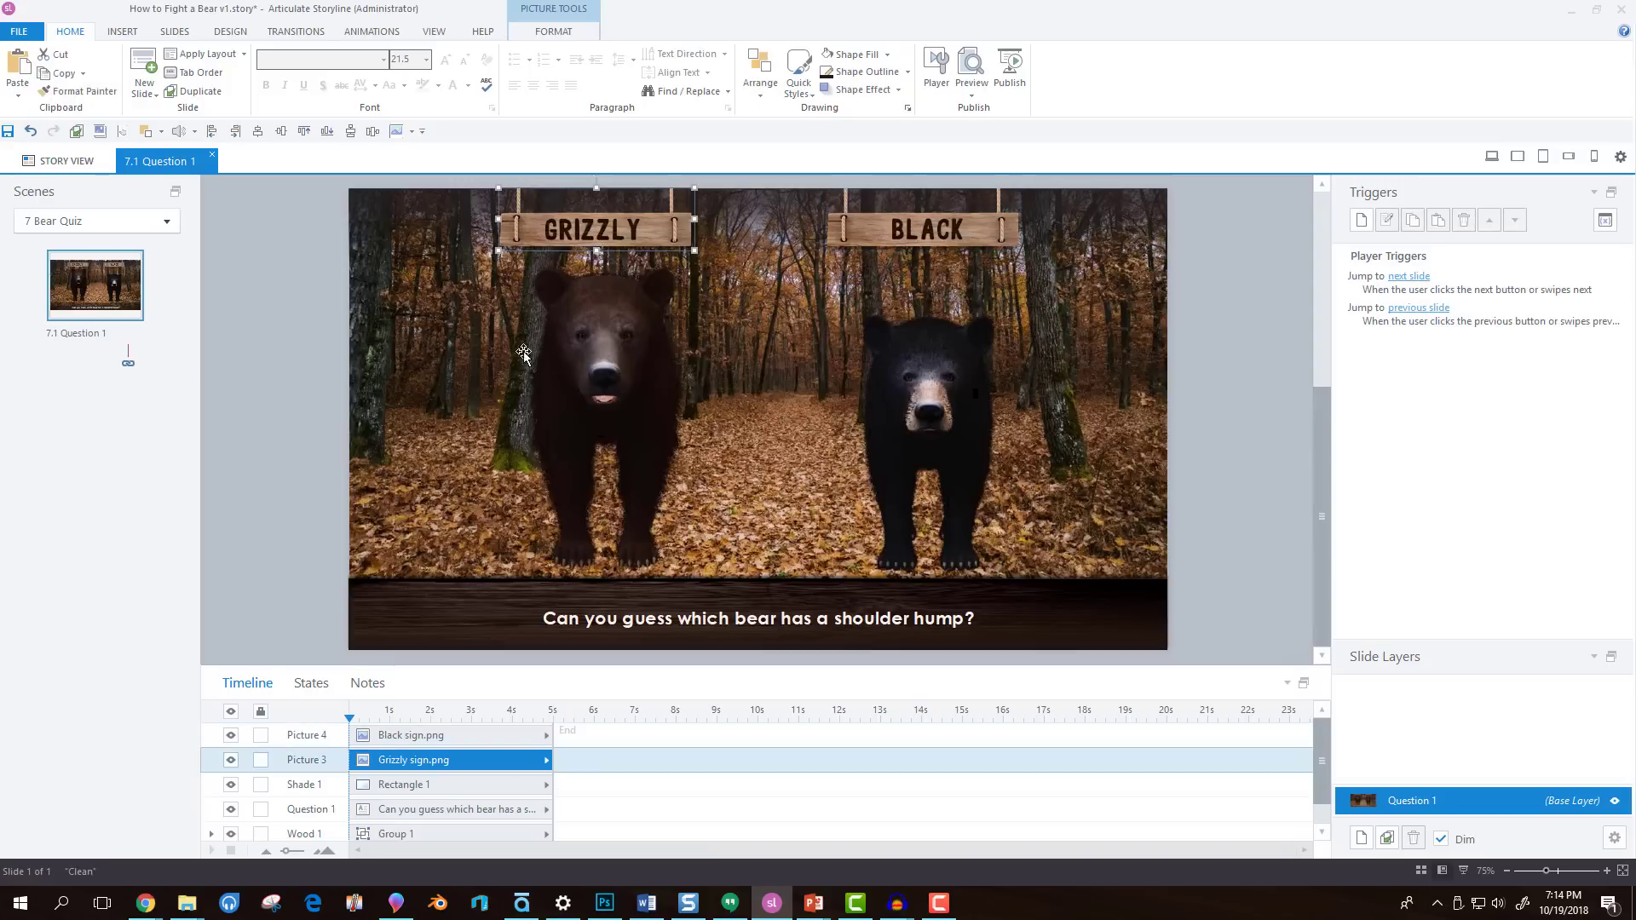
pyautogui.click(307, 688)
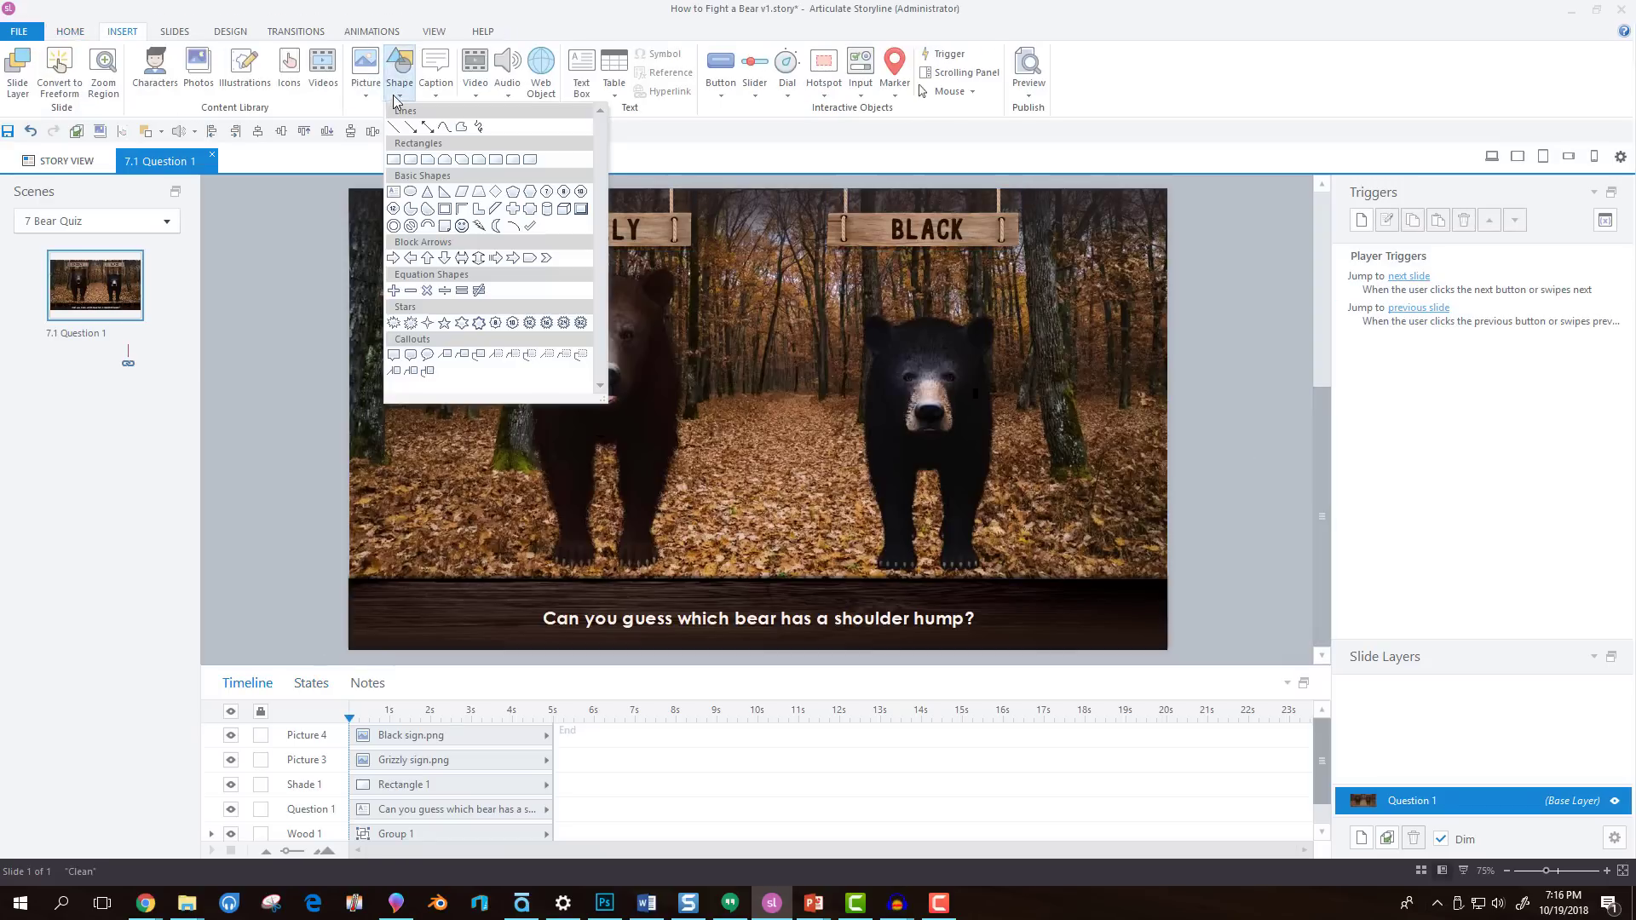
# - Cover each half of the slide with a rectangle and set both to 100% fill transparency
pyautogui.click(394, 160)
pyautogui.moveTo(349, 188)
pyautogui.mouseDown()
pyautogui.moveTo(843, 193)
pyautogui.moveTo(757, 570)
pyautogui.mouseUp()
pyautogui.hotkey('ctrl', 'd')
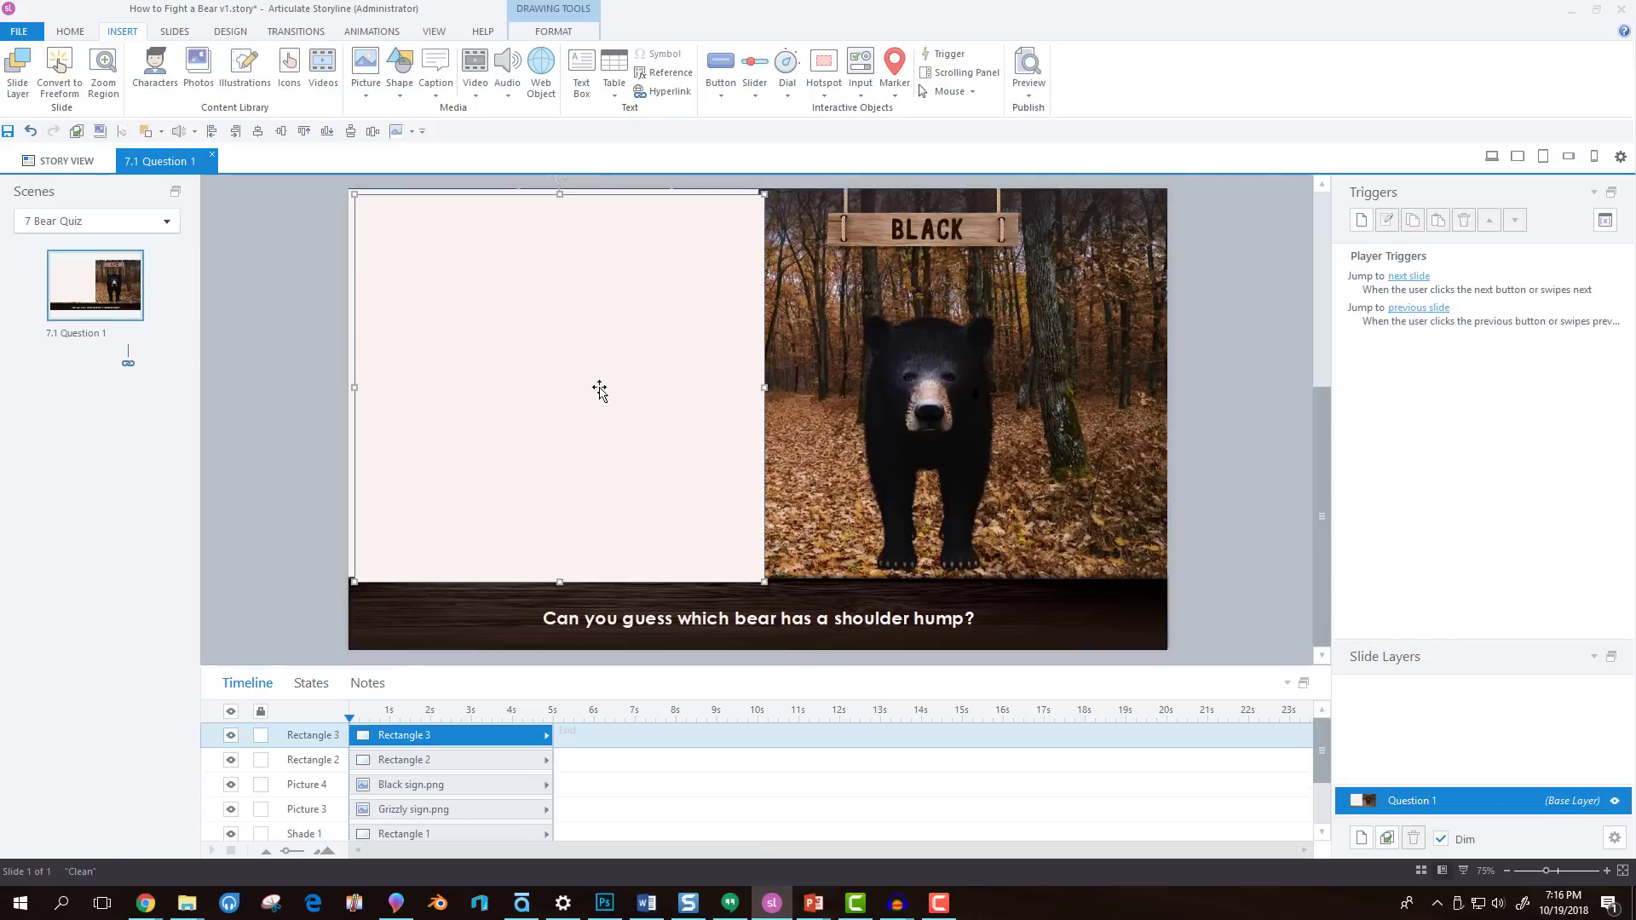
pyautogui.moveTo(599, 391); pyautogui.dragTo(1009, 391)
pyautogui.keyDown('shift'); pyautogui.click(682, 358); pyautogui.keyUp('shift')
pyautogui.rightClick(686, 356)
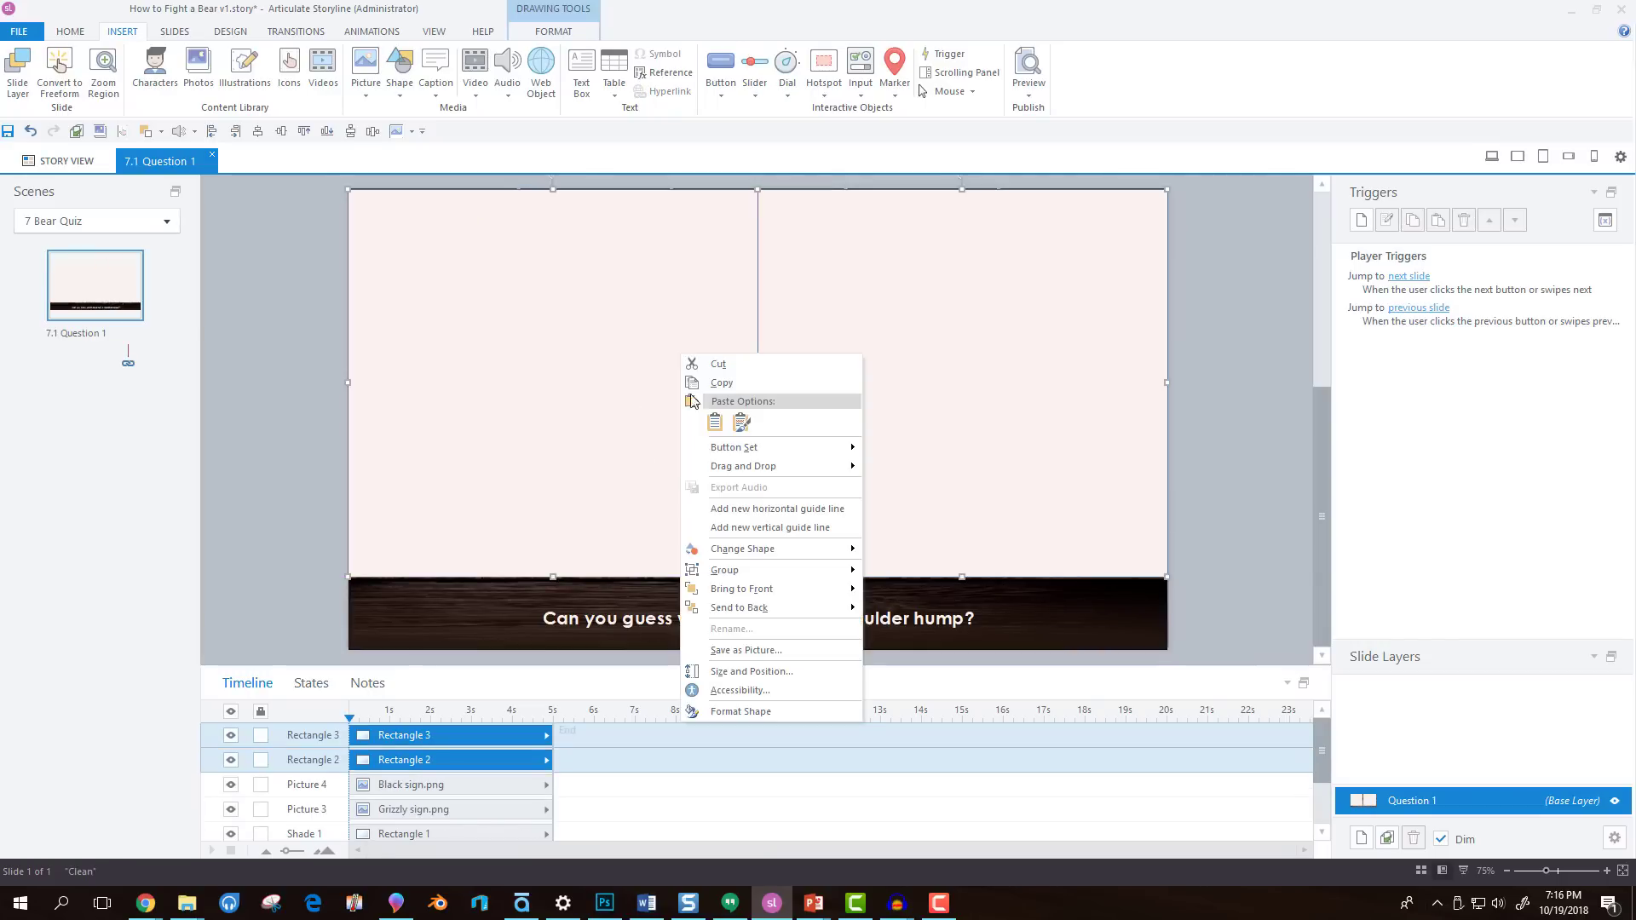
pyautogui.click(767, 718)
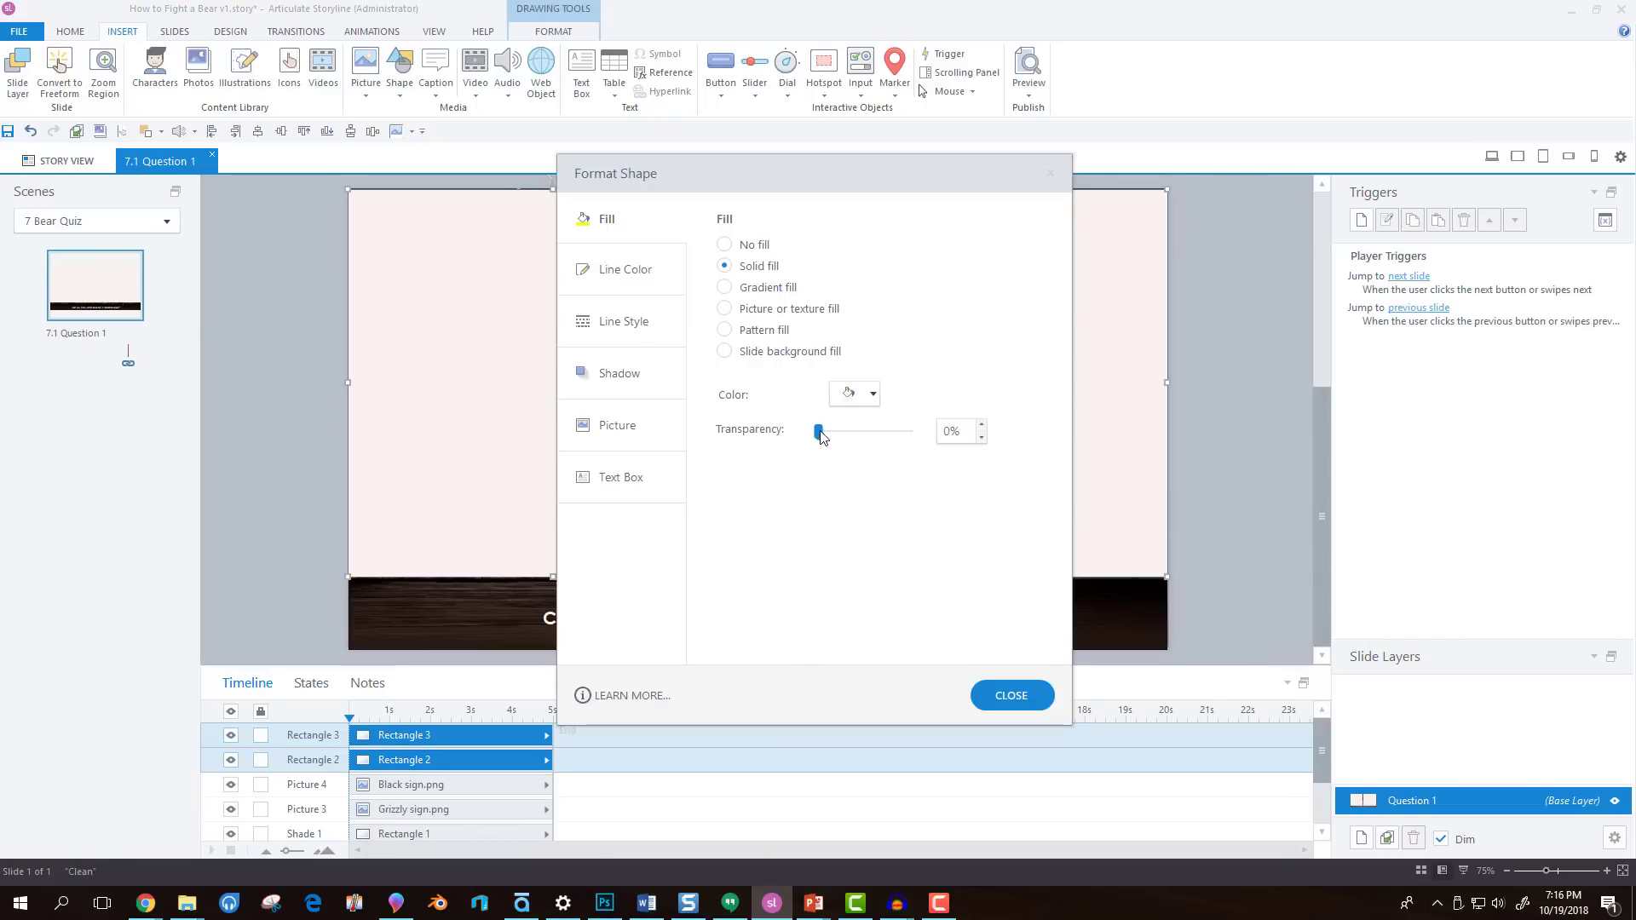
pyautogui.moveTo(820, 432); pyautogui.dragTo(920, 433)
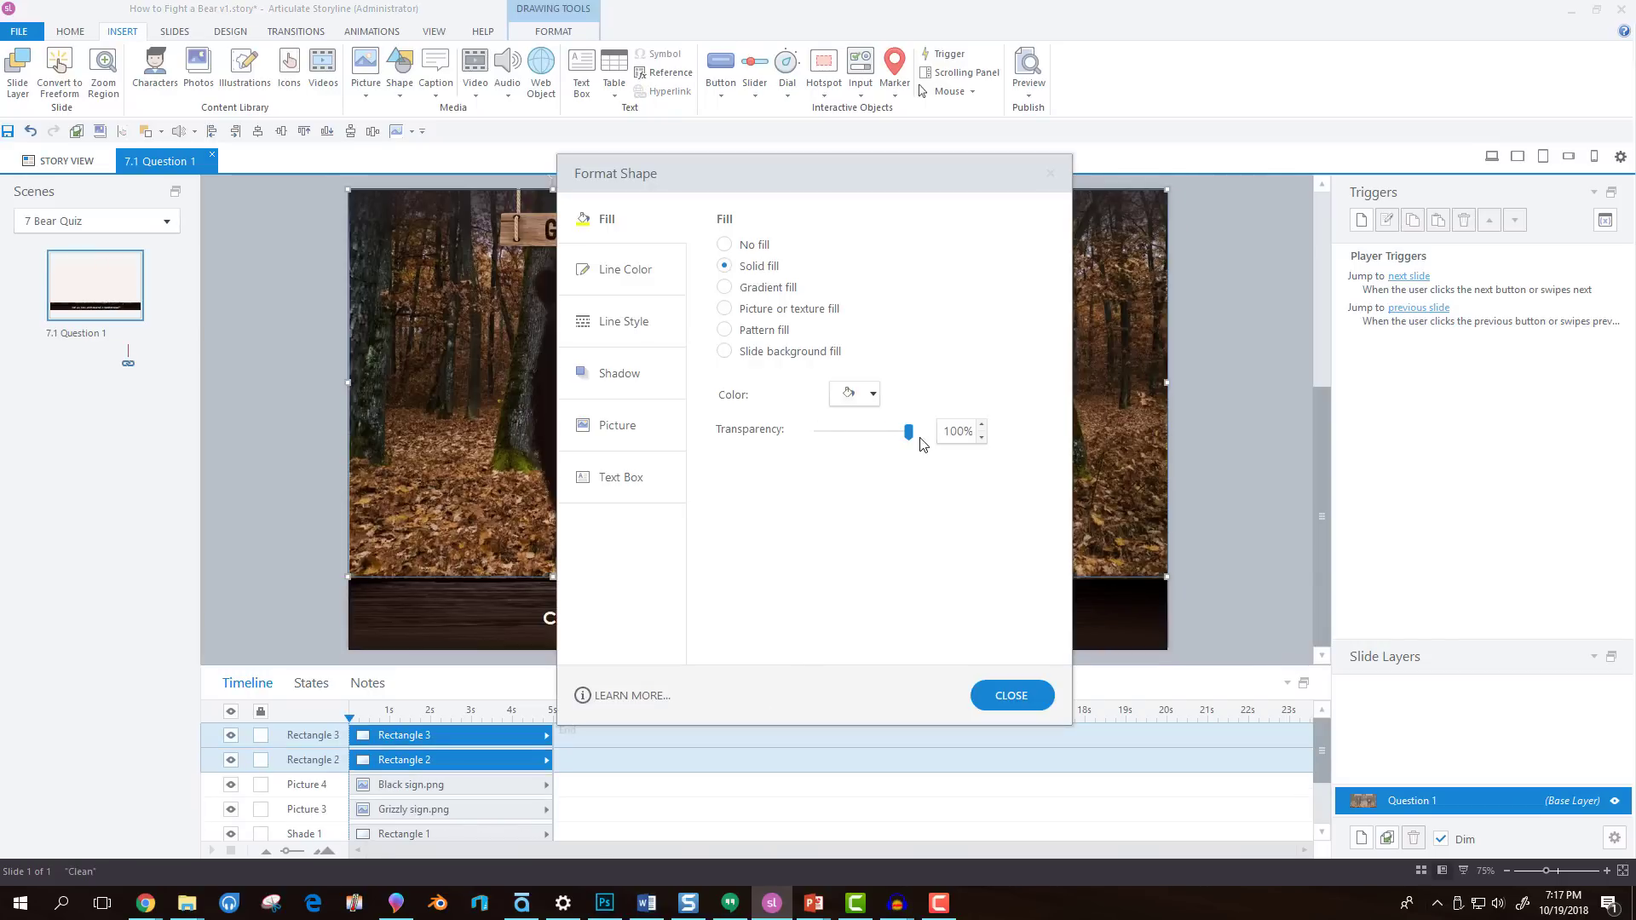
pyautogui.click(1006, 708)
pyautogui.click(310, 325)
# - Group the GRIZZLY sign with the left rectangle and name the group 'Grizzly'
pyautogui.moveTo(313, 179); pyautogui.dragTo(780, 357)
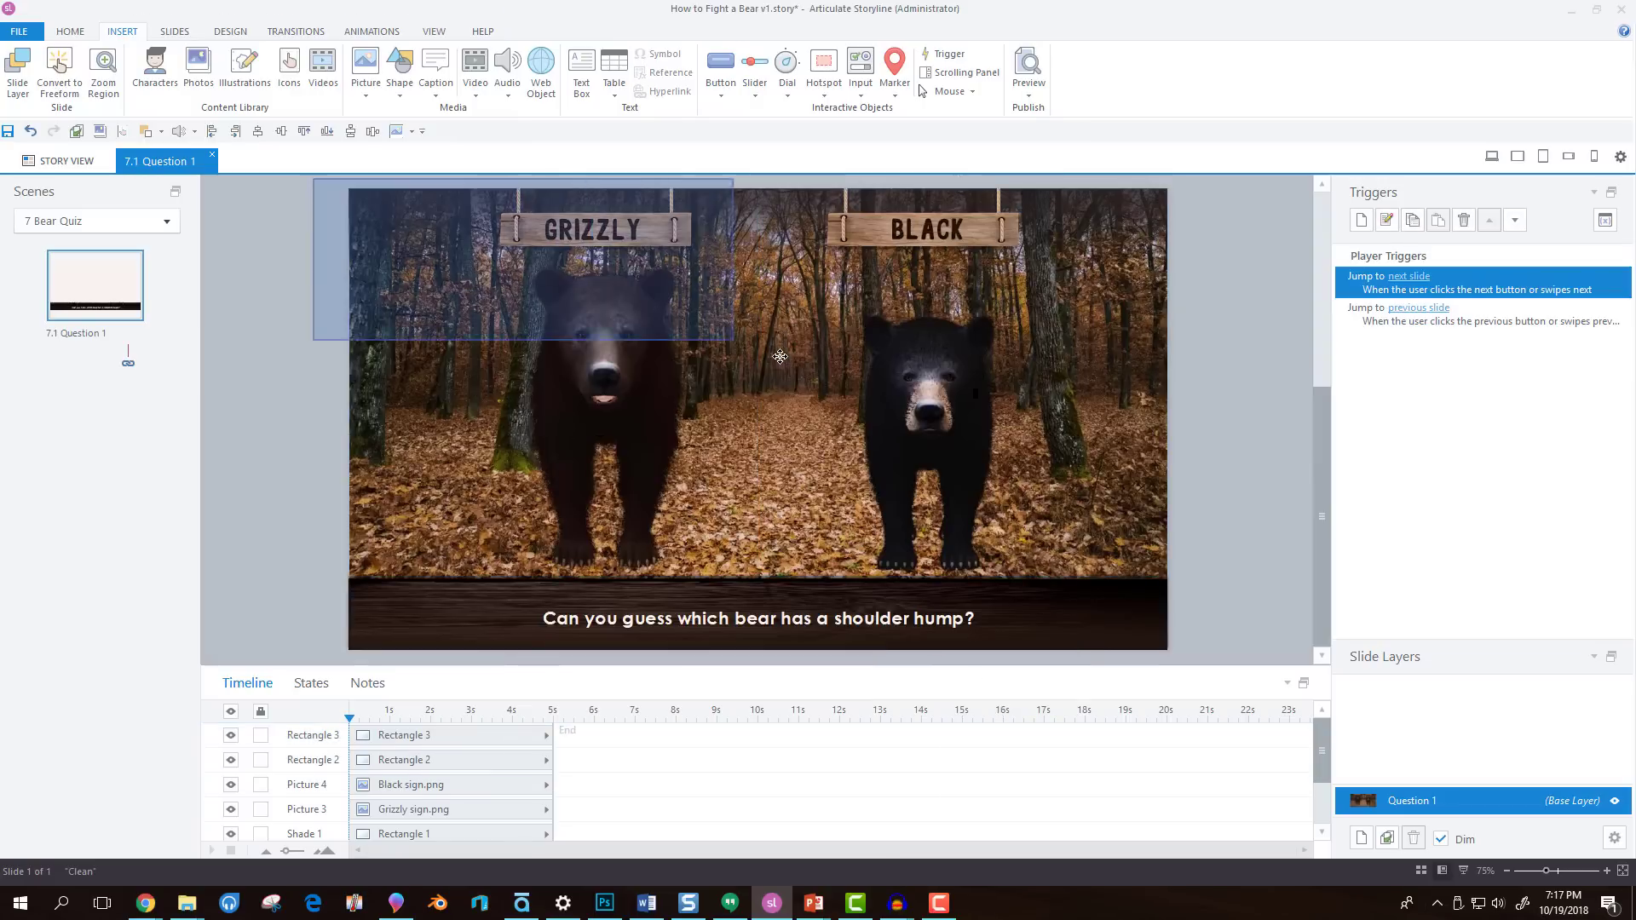
pyautogui.keyDown('shift'); pyautogui.click(500, 368); pyautogui.keyUp('shift')
pyautogui.rightClick(500, 368)
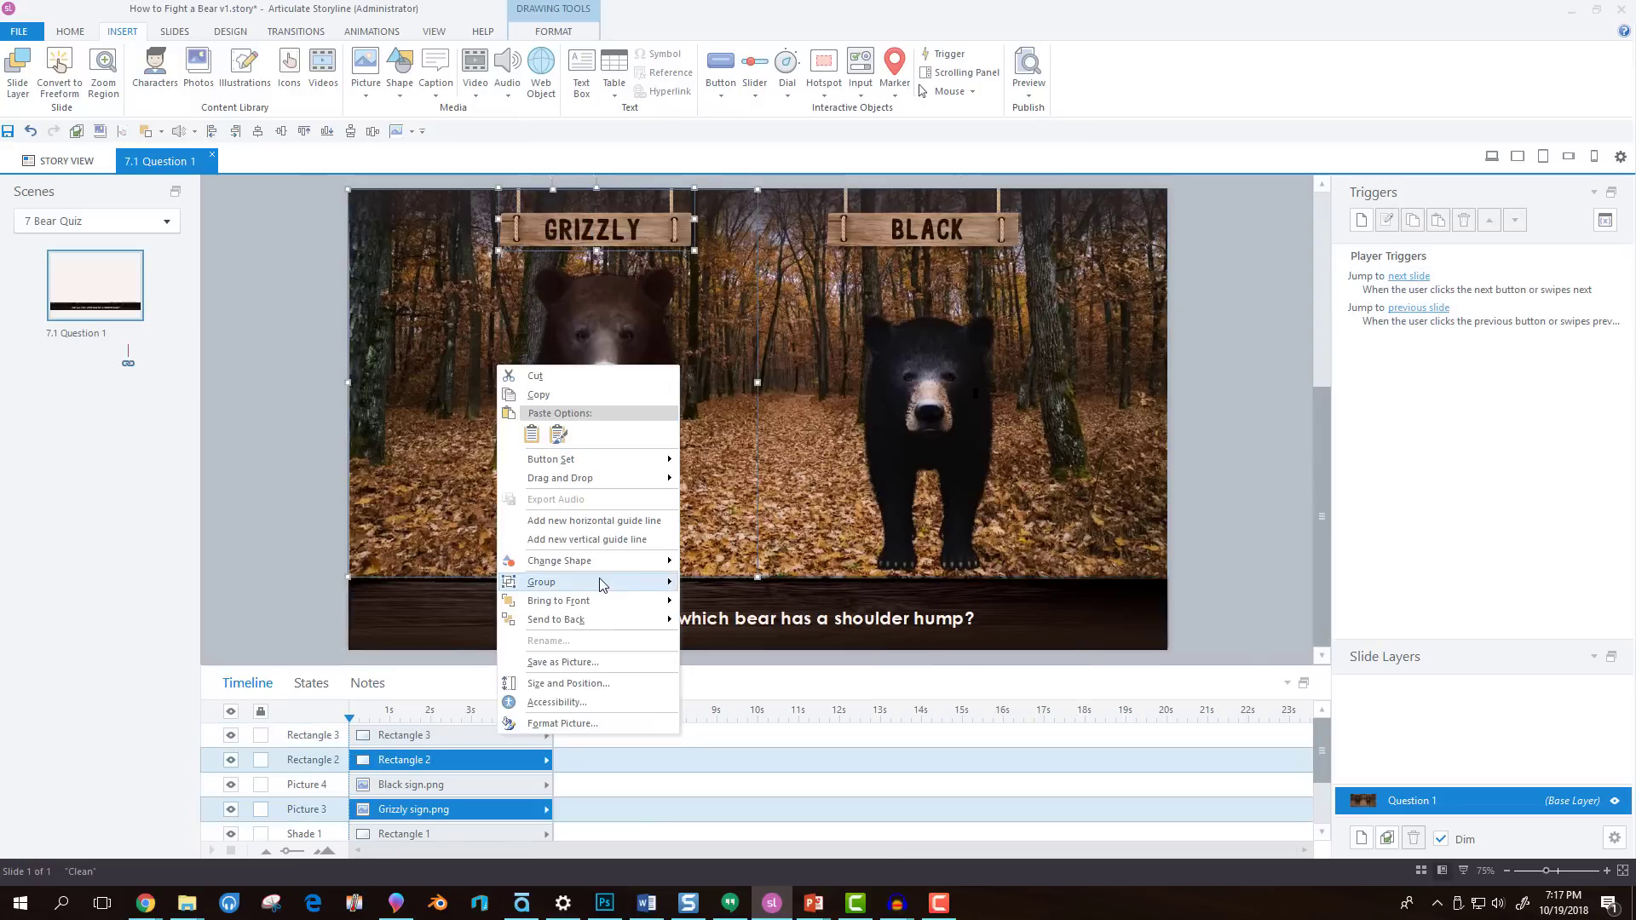
pyautogui.moveTo(602, 584)
pyautogui.click(712, 582)
pyautogui.doubleClick(305, 785)
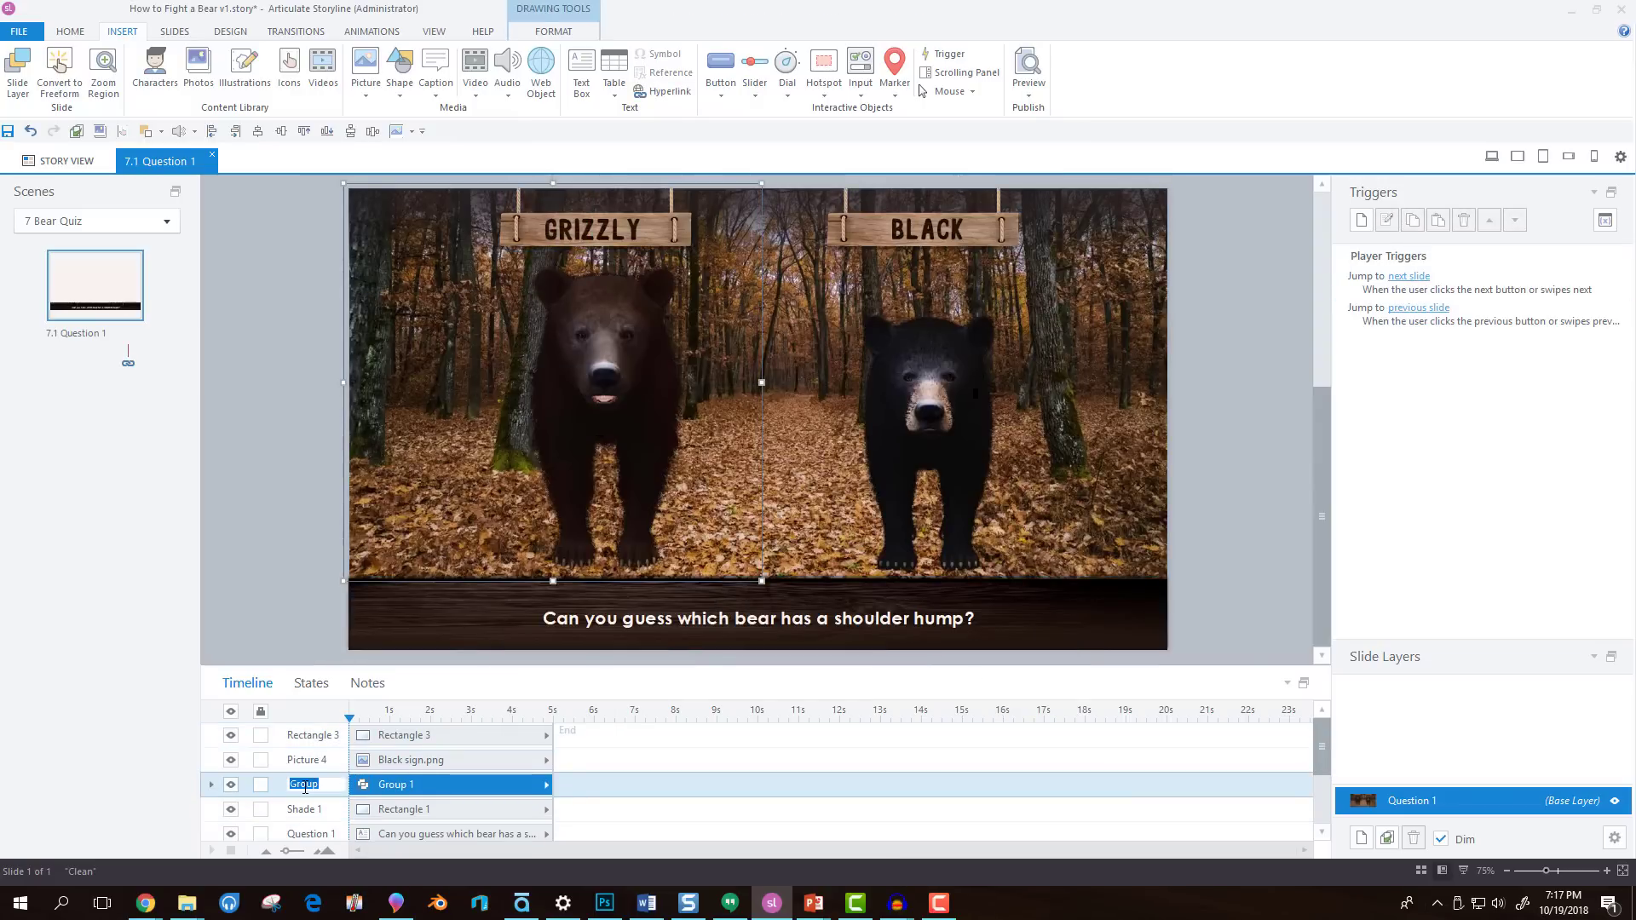
pyautogui.write('Grizzly')
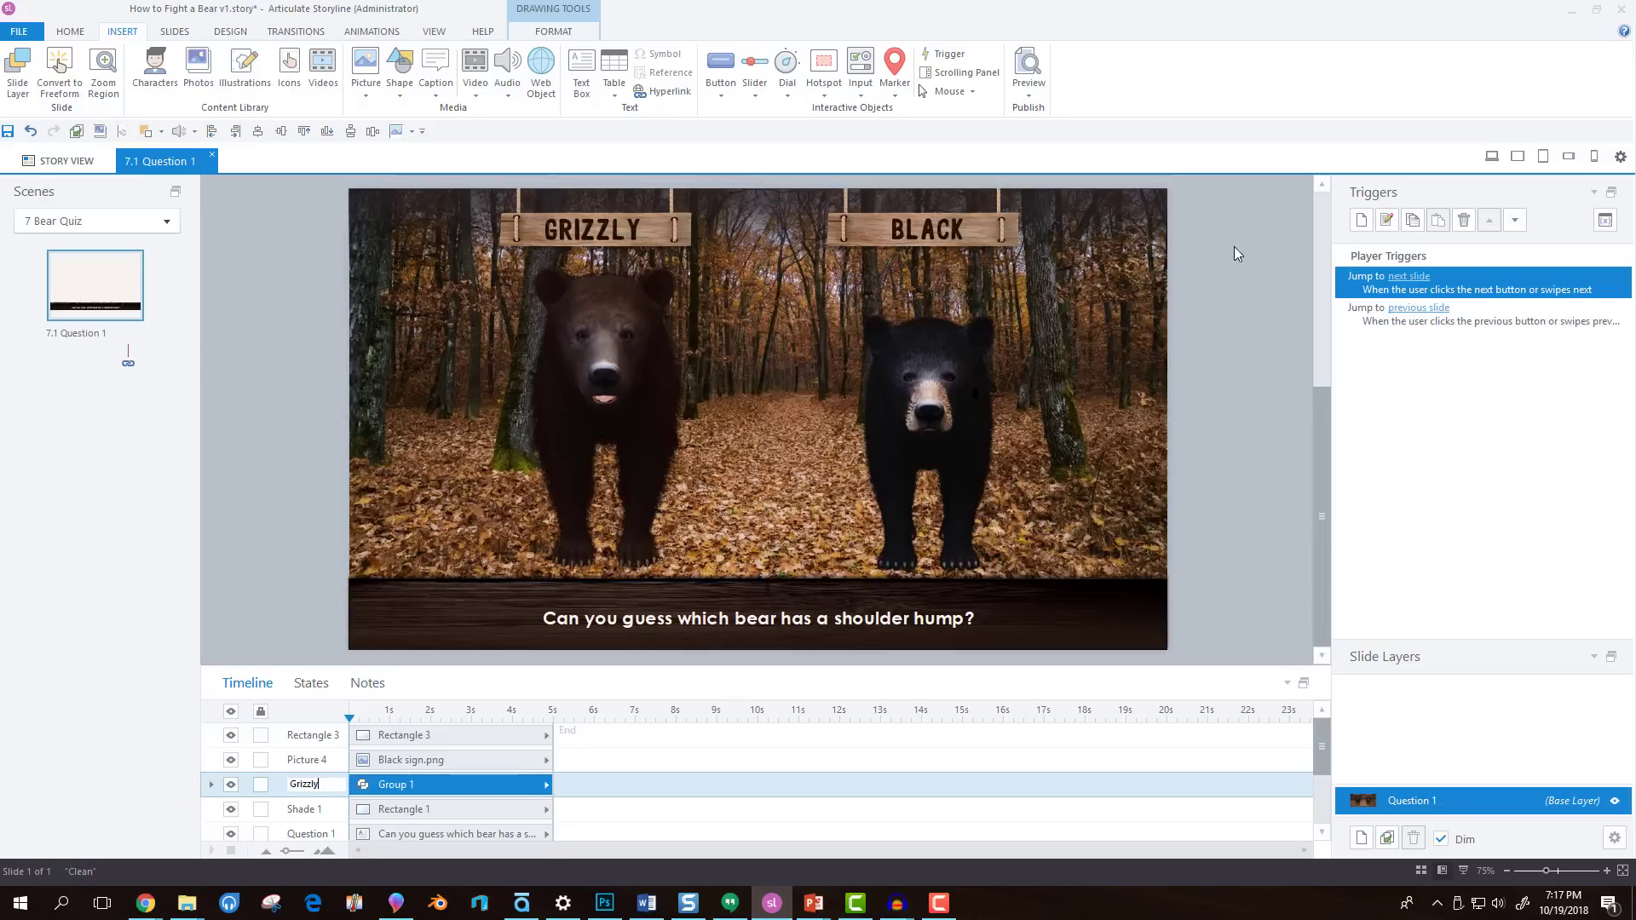
# - Group the BLACK sign with the right rectangle and name the group 'Black Bear'
pyautogui.moveTo(1227, 183); pyautogui.dragTo(820, 324)
pyautogui.keyDown('shift'); pyautogui.click(958, 351); pyautogui.keyUp('shift')
pyautogui.rightClick(958, 349)
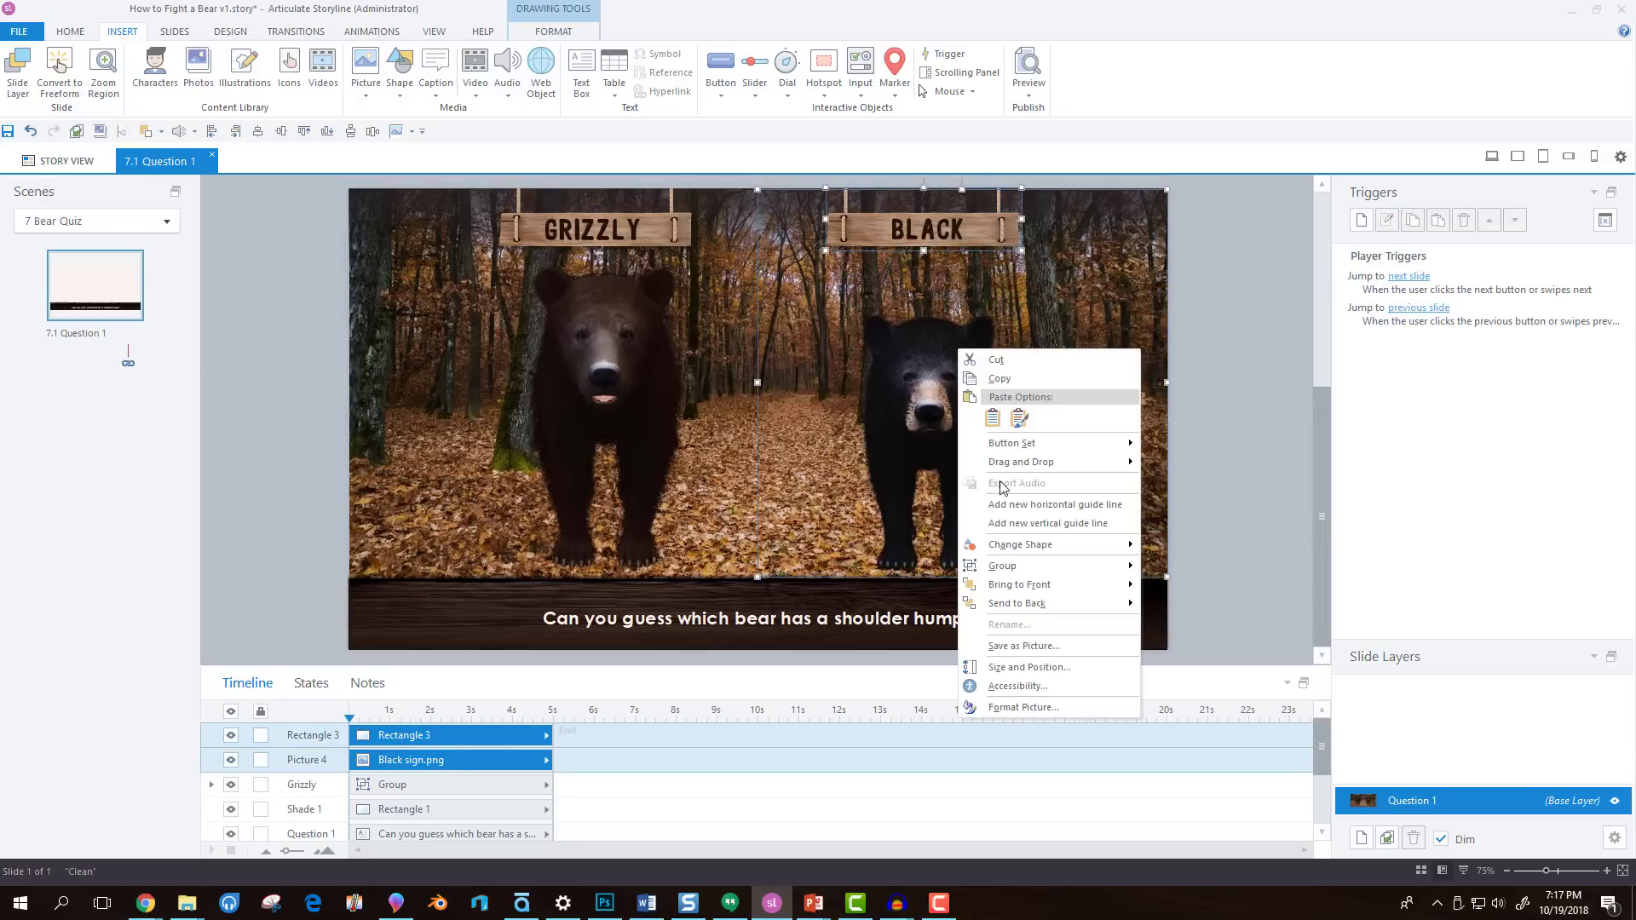
pyautogui.moveTo(1033, 570)
pyautogui.click(1175, 568)
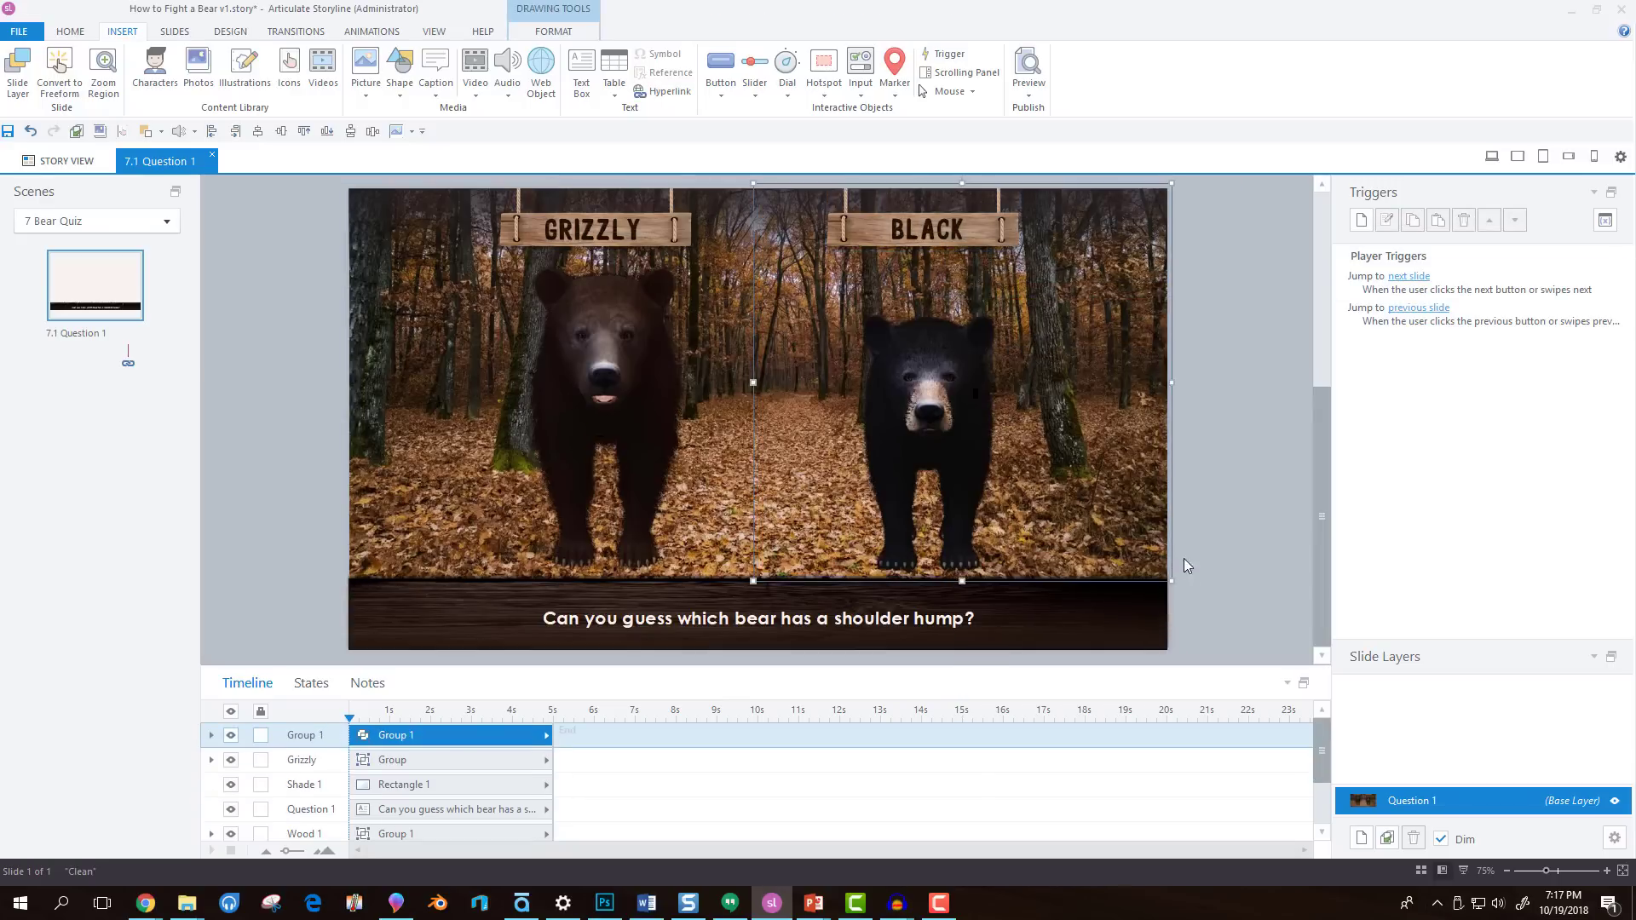
pyautogui.doubleClick(305, 735)
pyautogui.write('Black Bear')
# - Add a trigger that pauses Video 1 when the timeline starts
pyautogui.click(1253, 507)
pyautogui.click(1362, 221)
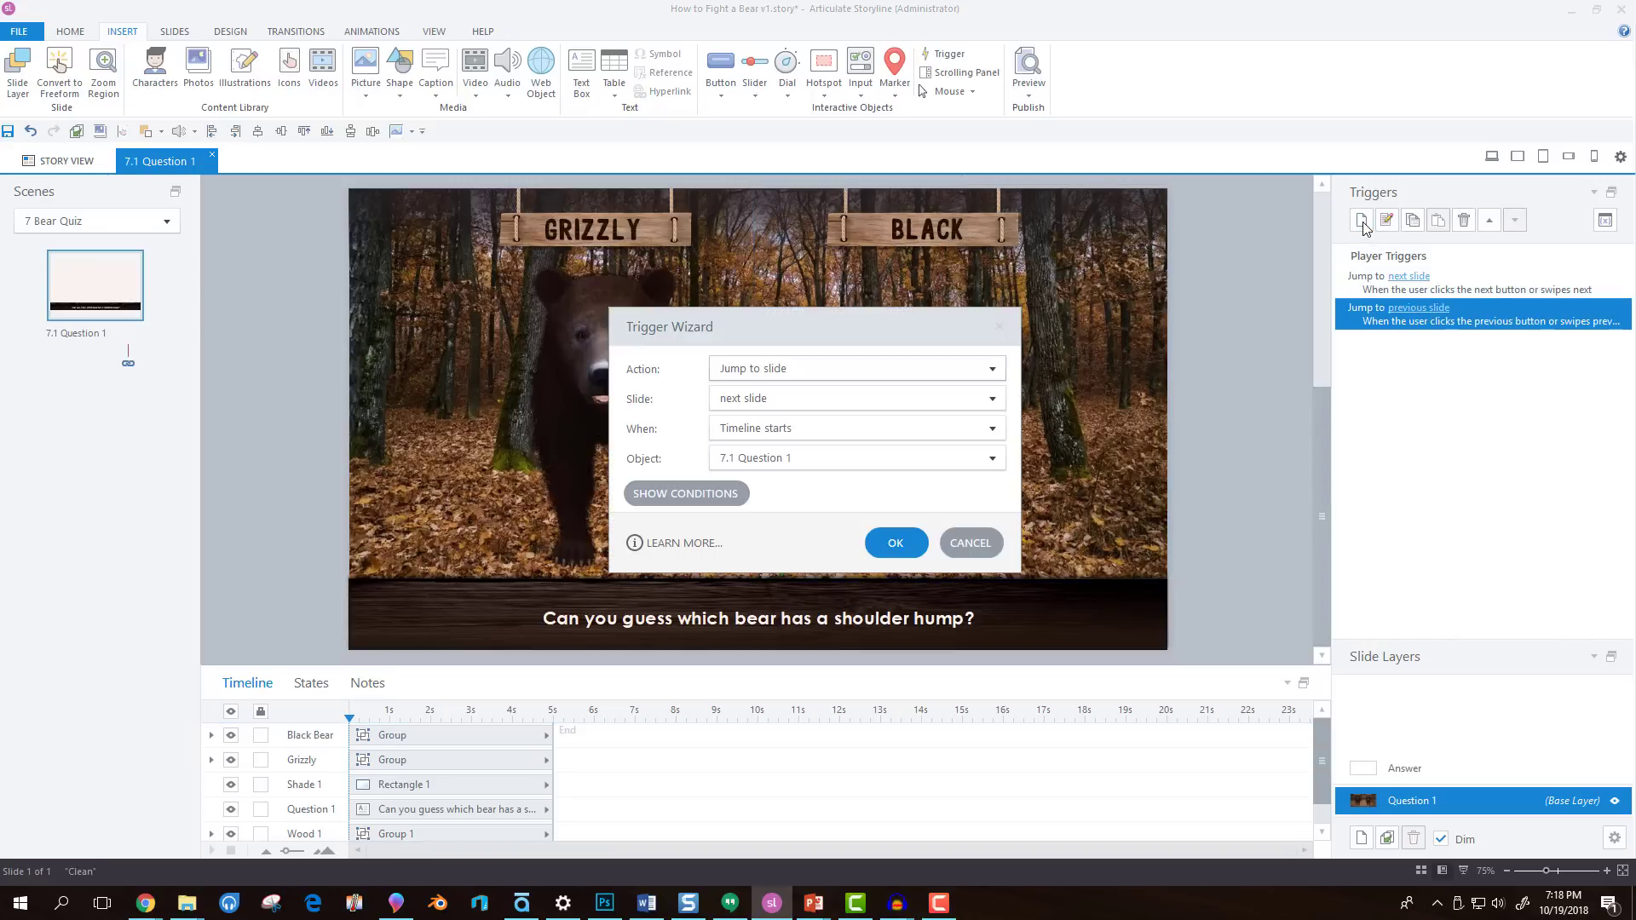
pyautogui.click(836, 361)
pyautogui.click(793, 487)
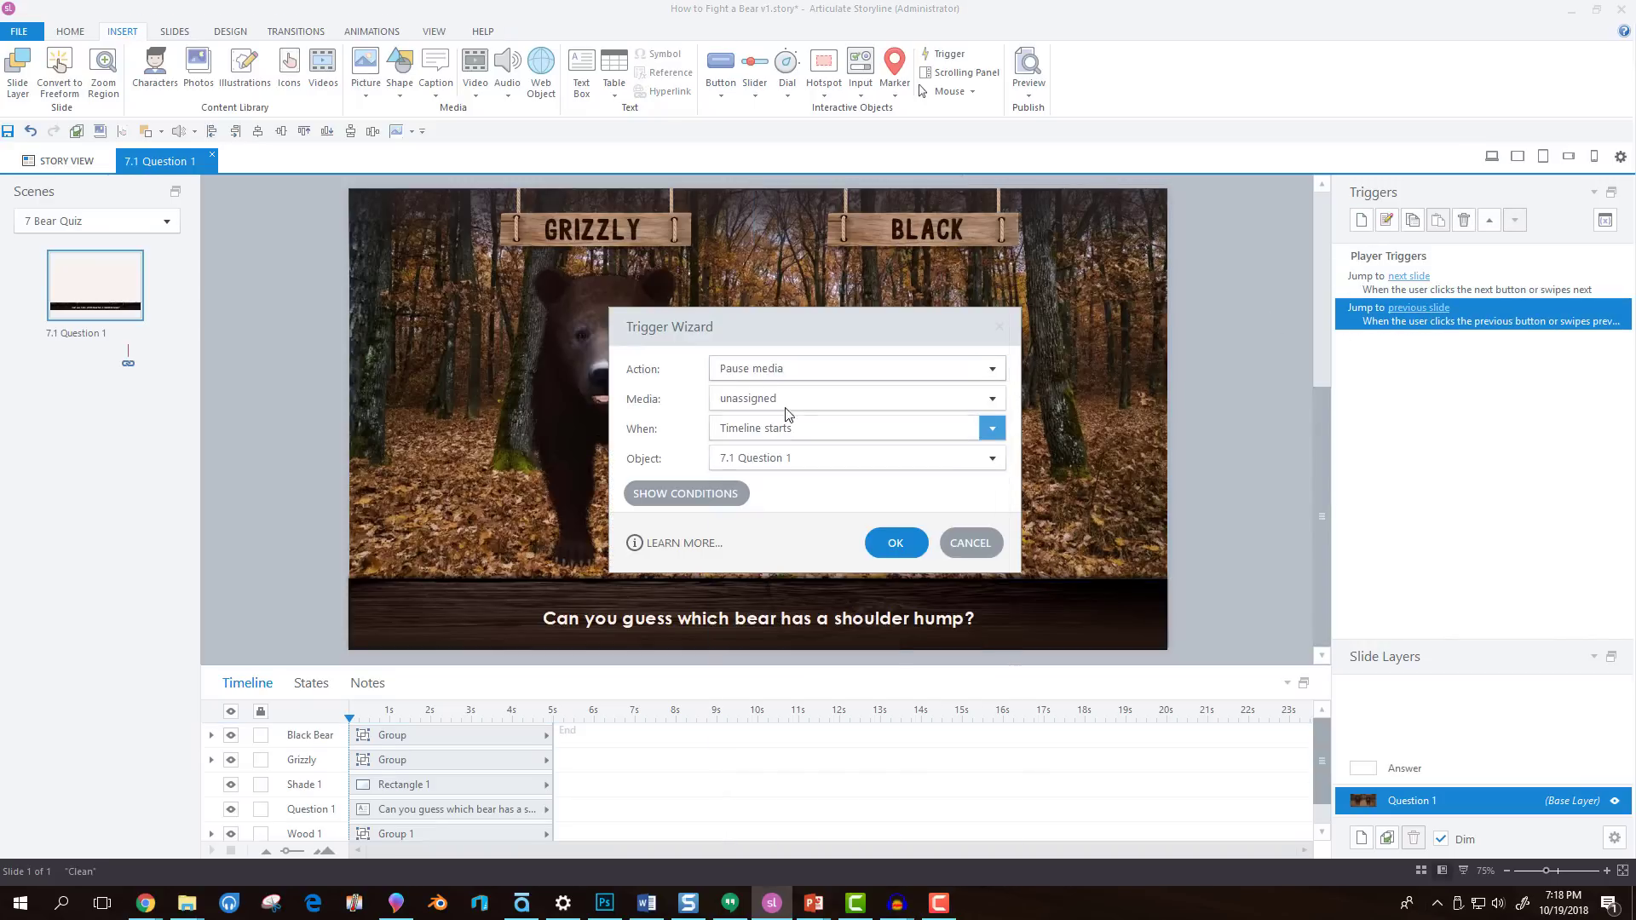
pyautogui.click(789, 400)
pyautogui.click(785, 504)
pyautogui.press('Return')
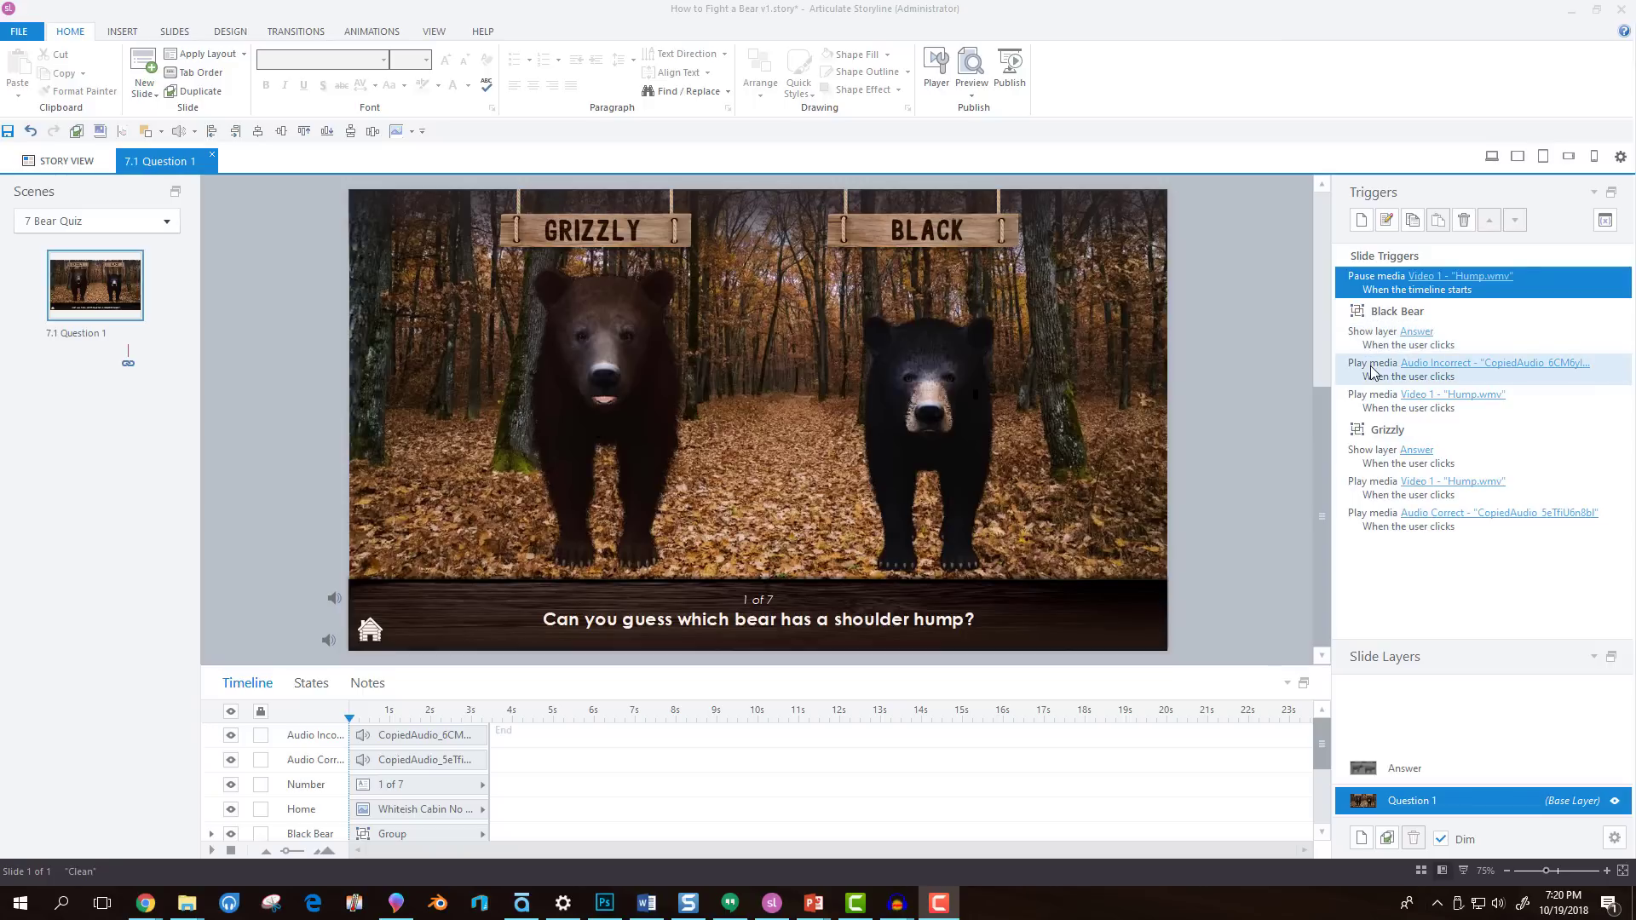
# - On the Answer layer, make the colour Bears png side-view image visible
pyautogui.click(1414, 771)
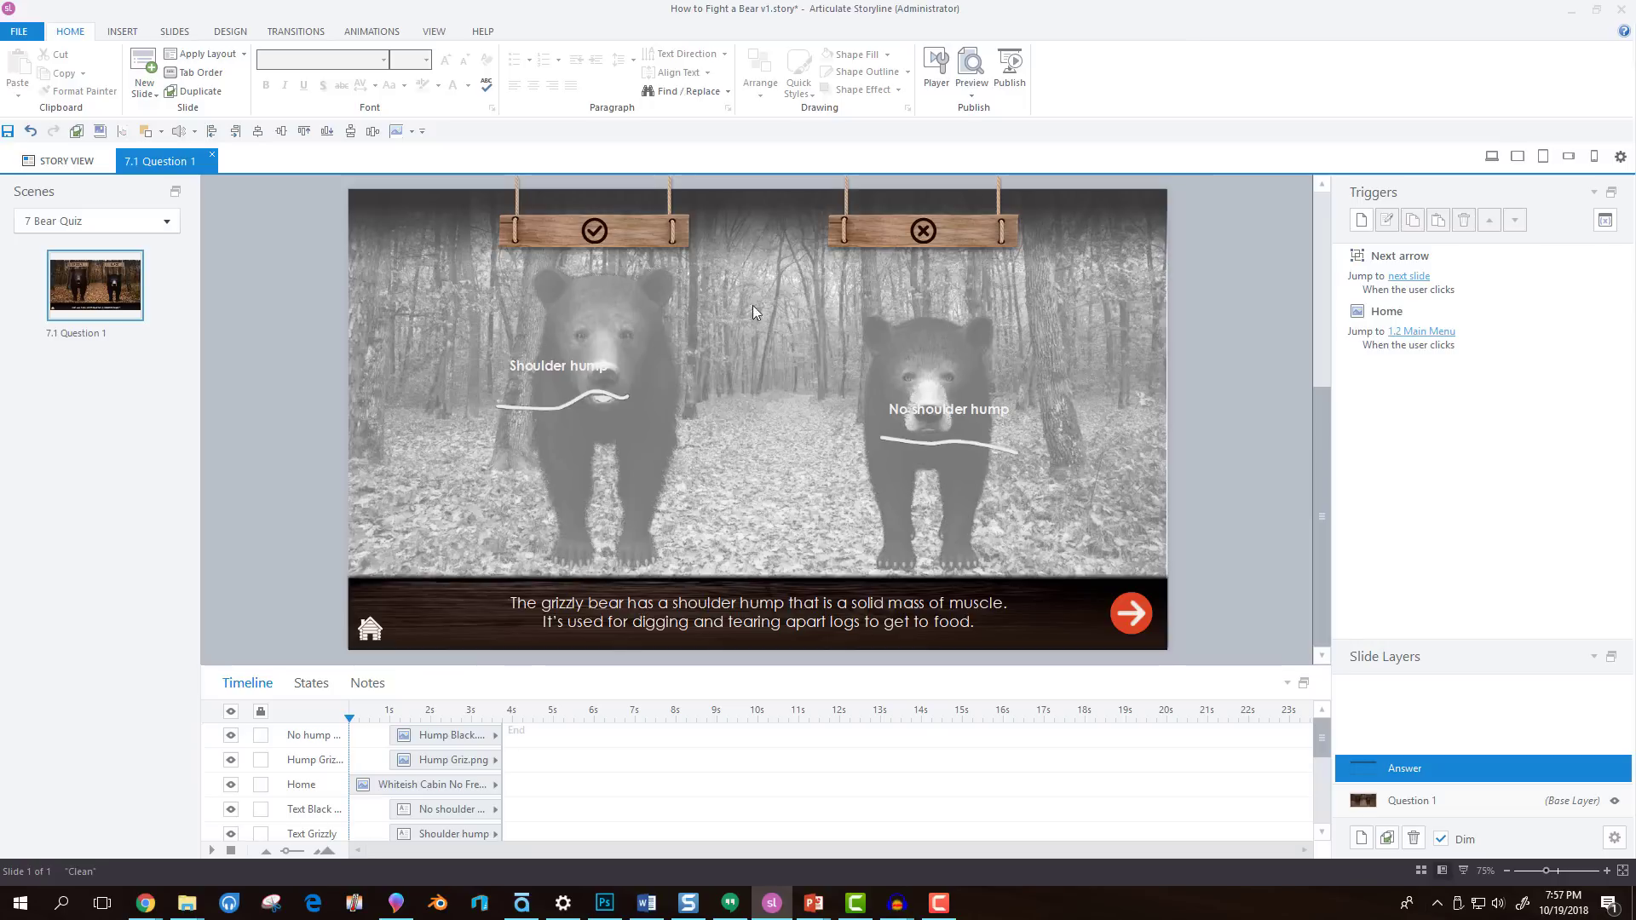
pyautogui.scroll(-5, 290, 784)
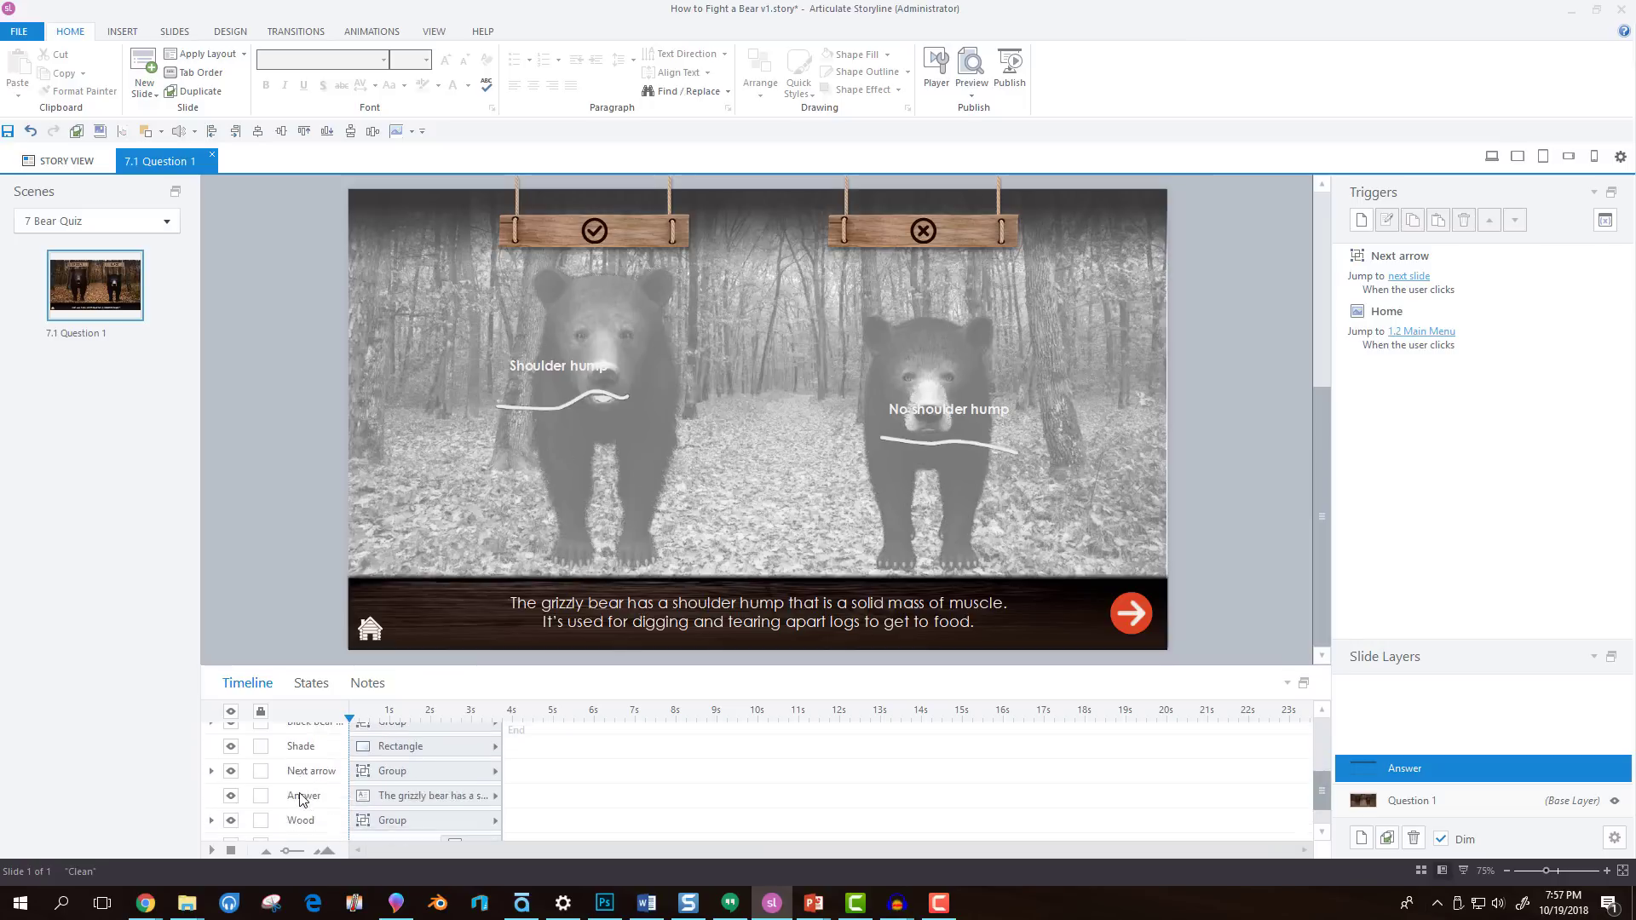
pyautogui.click(231, 803)
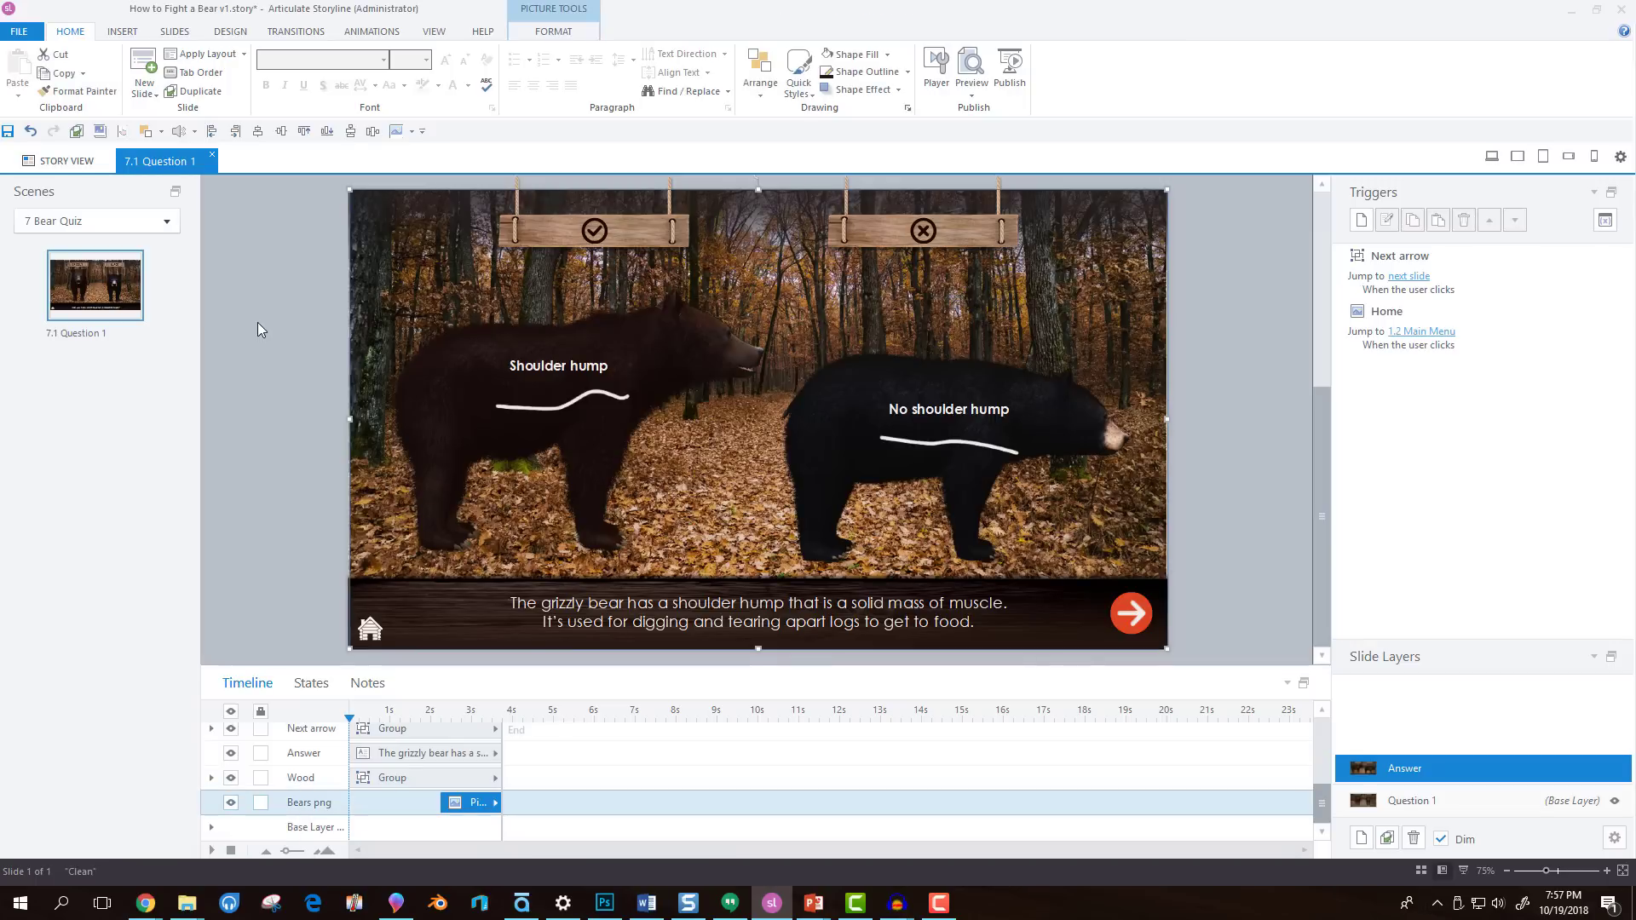
# - Move the hump labels and their lines up onto the bears' backs
pyautogui.moveTo(248, 288); pyautogui.dragTo(1233, 518)
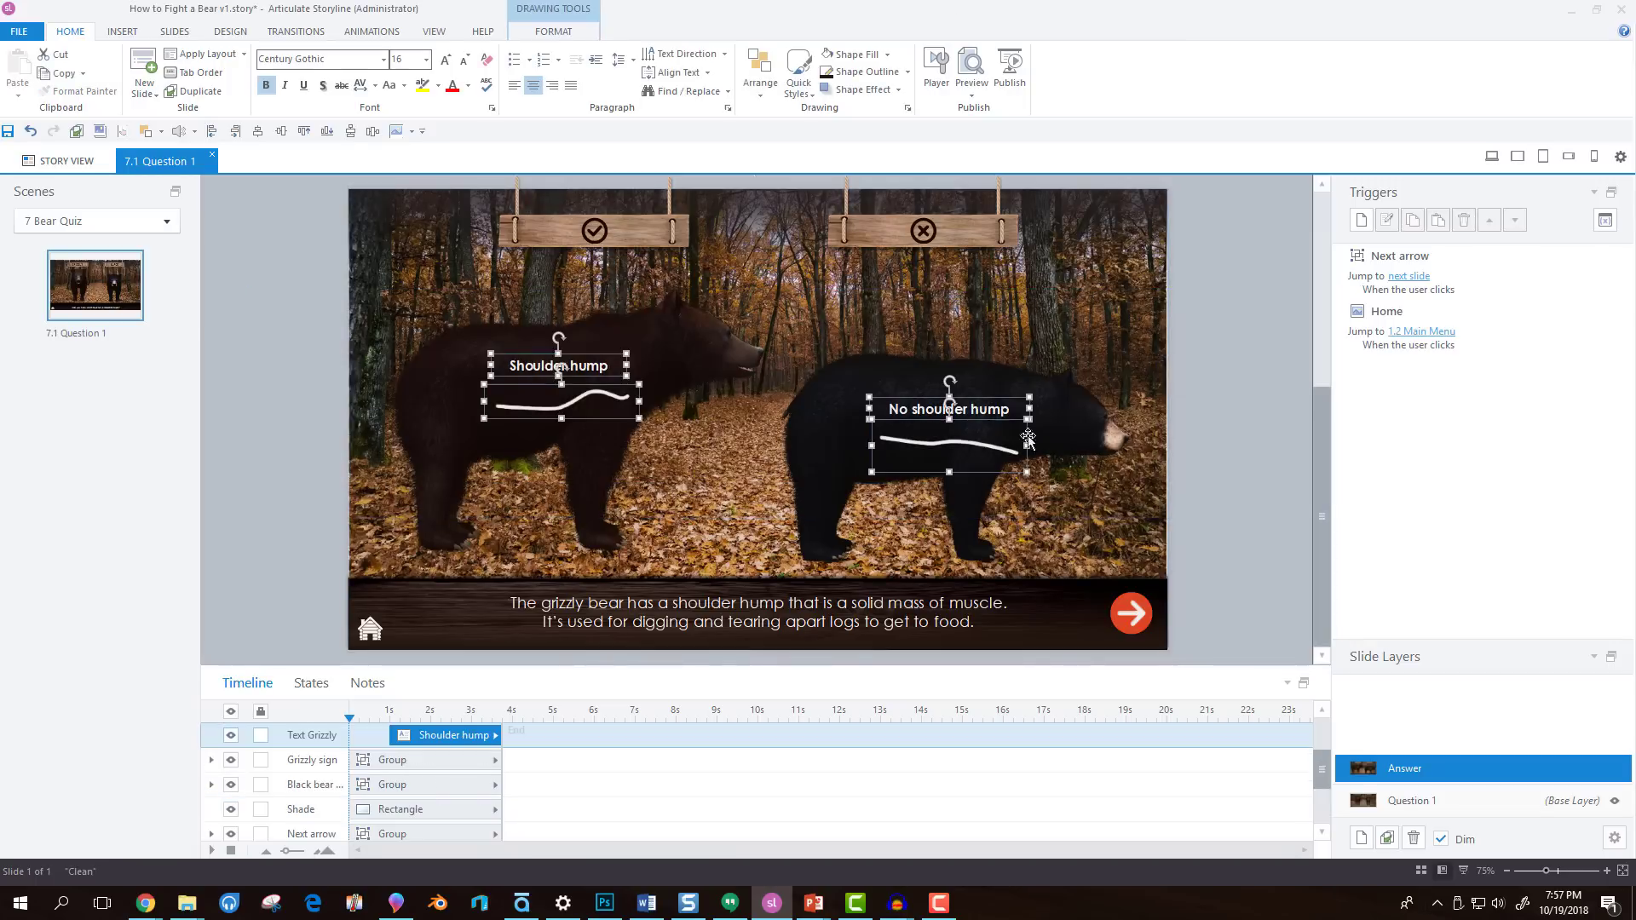
pyautogui.moveTo(984, 398); pyautogui.dragTo(983, 313)
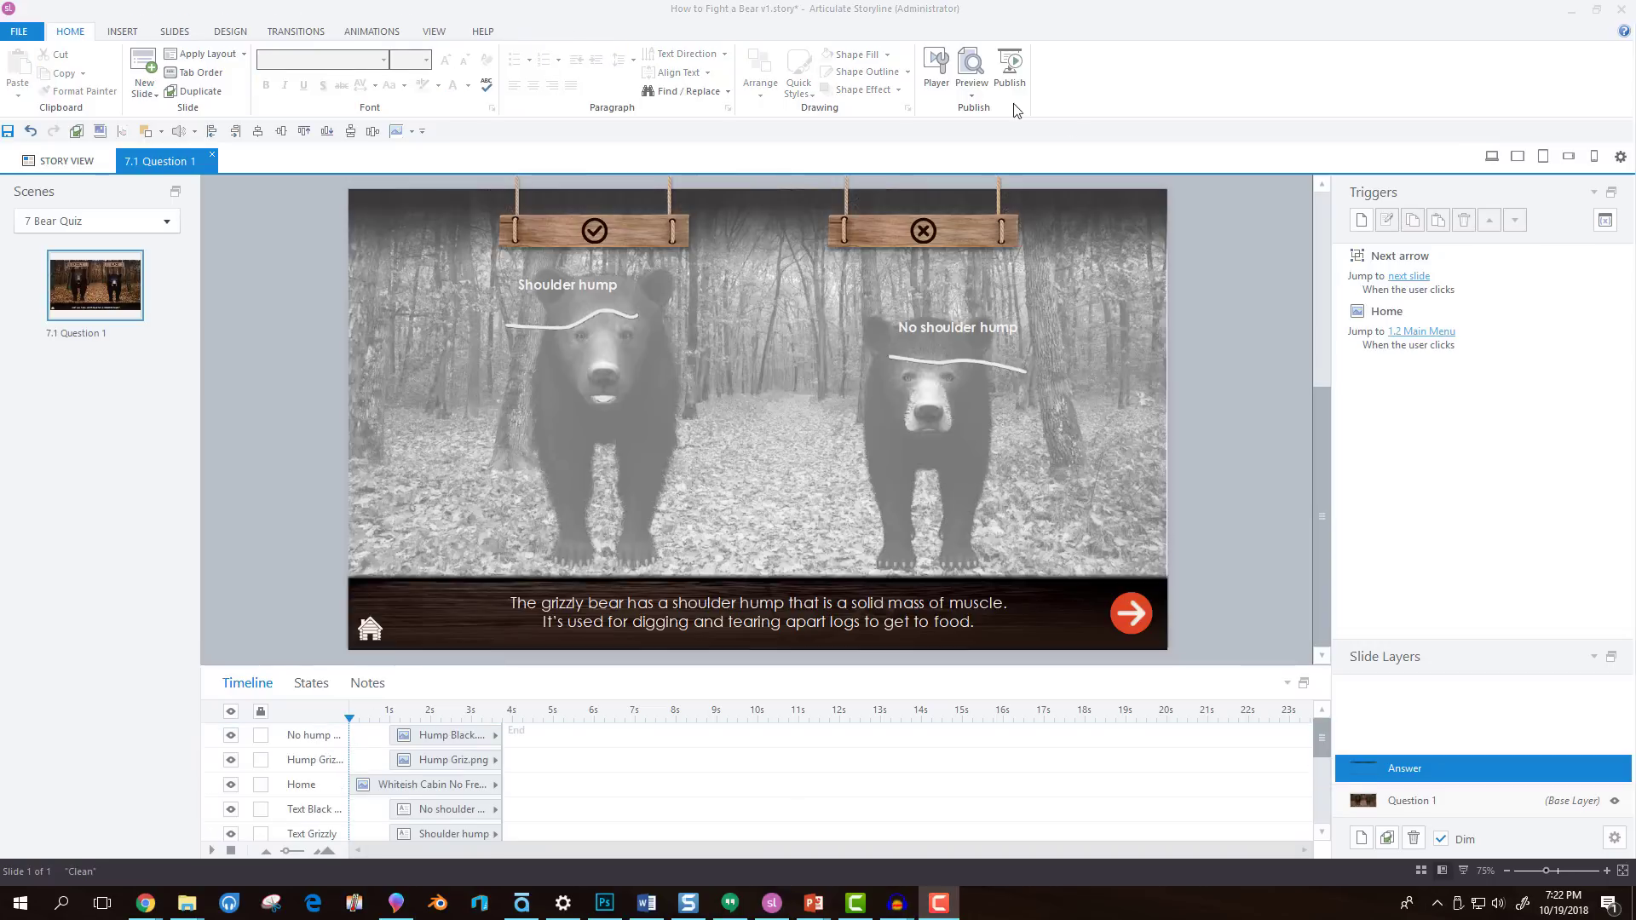
pyautogui.click(971, 95)
# - Preview this slide and pick the grizzly to reveal the shoulder-hump answer feedback
pyautogui.click(988, 116)
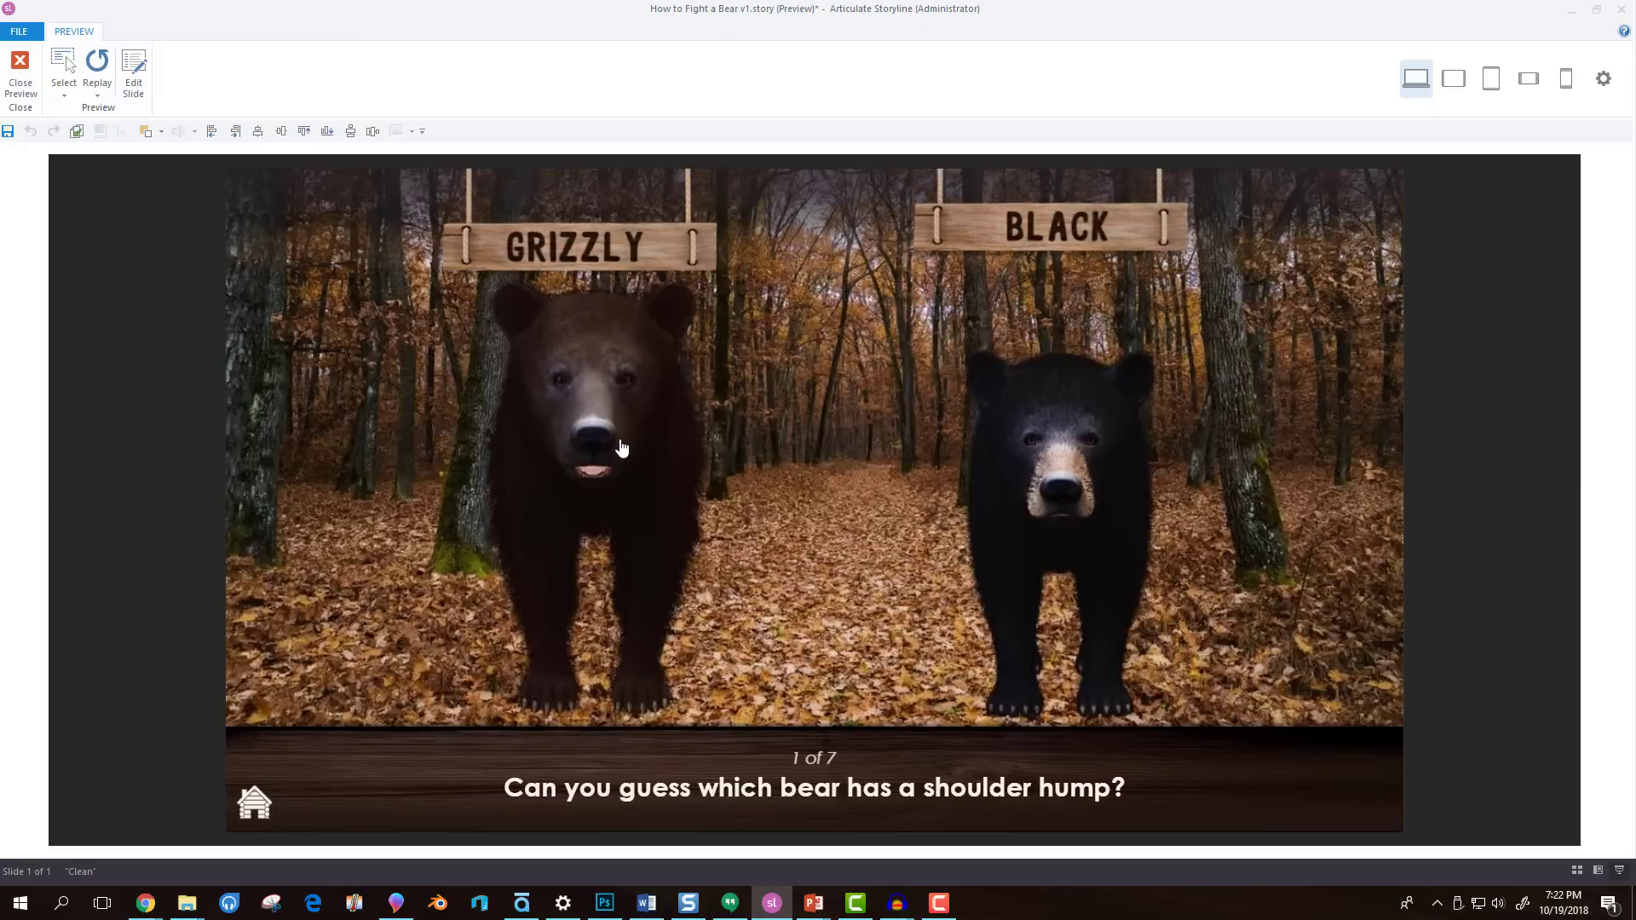
pyautogui.click(614, 523)
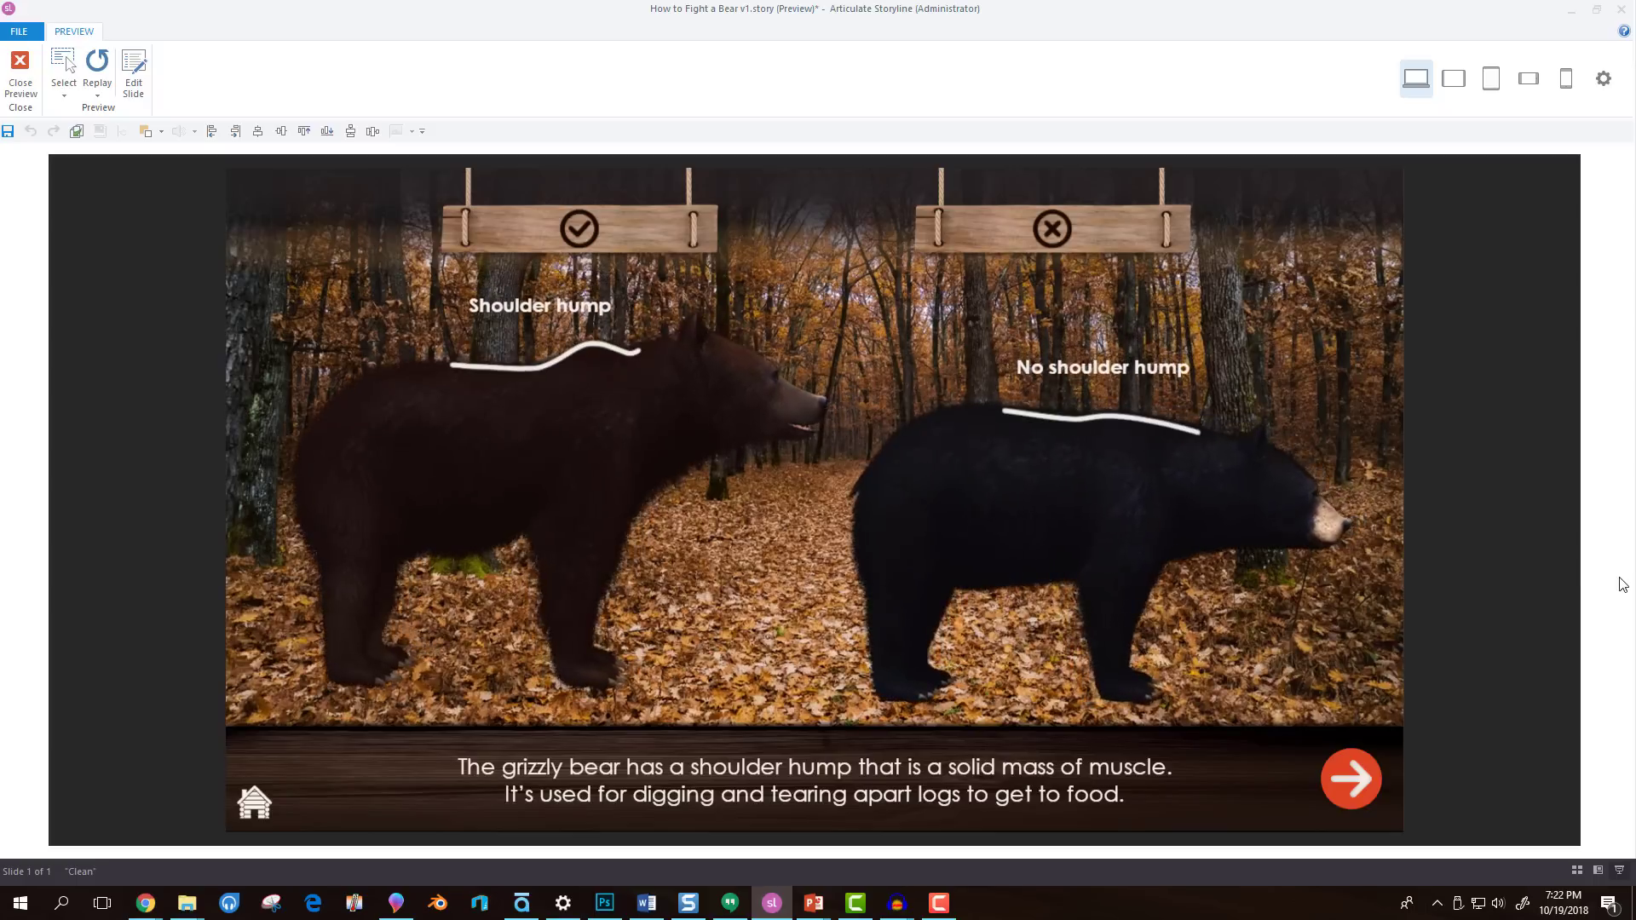